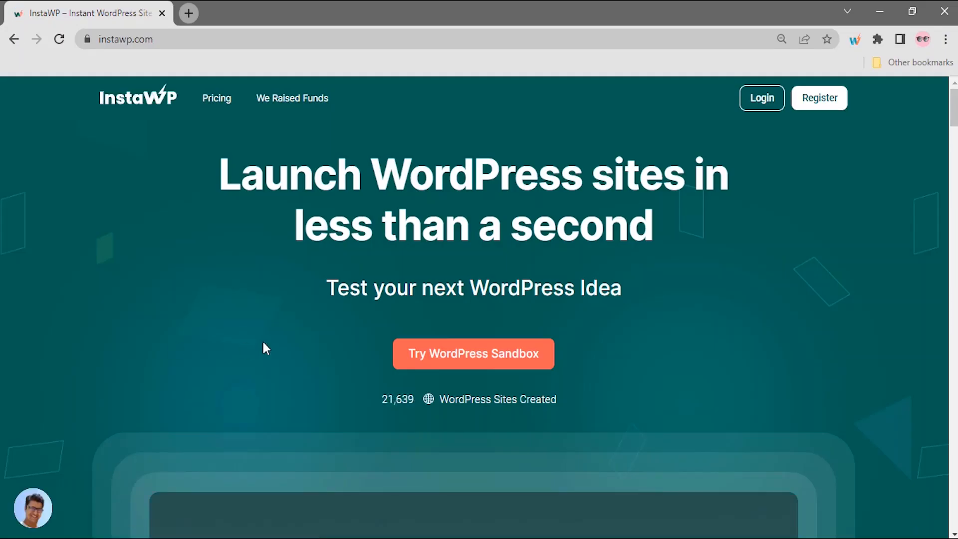
# Start setting up a sandbox site from scratch with WordPress version 6.0, PHP version 8.0 and the default configuration
pyautogui.click(407, 363)
pyautogui.click(484, 357)
pyautogui.click(460, 227)
pyautogui.click(434, 331)
pyautogui.click(430, 278)
pyautogui.click(432, 325)
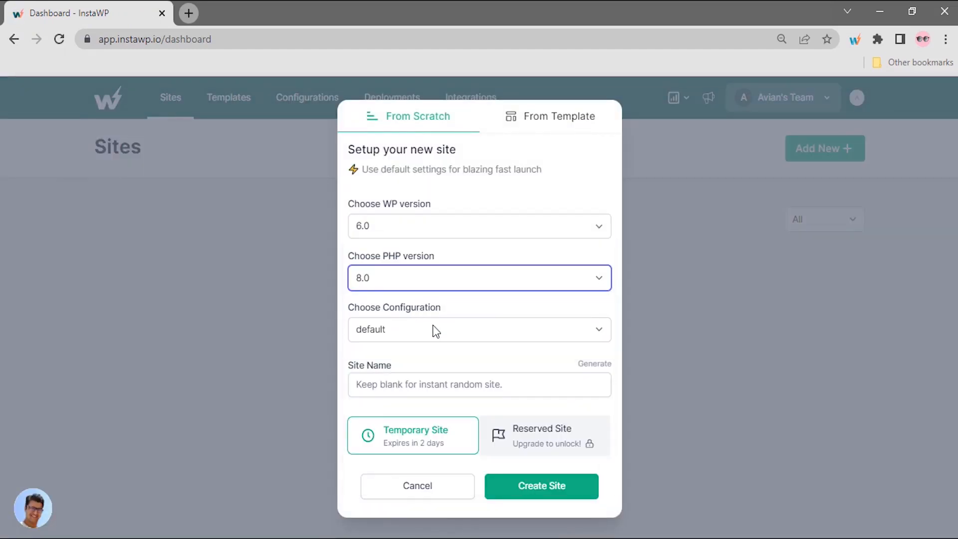
# Name the site Yoursitename, create it as a temporary site, and access its WordPress admin
pyautogui.click(436, 384)
pyautogui.write('Yoursitename')
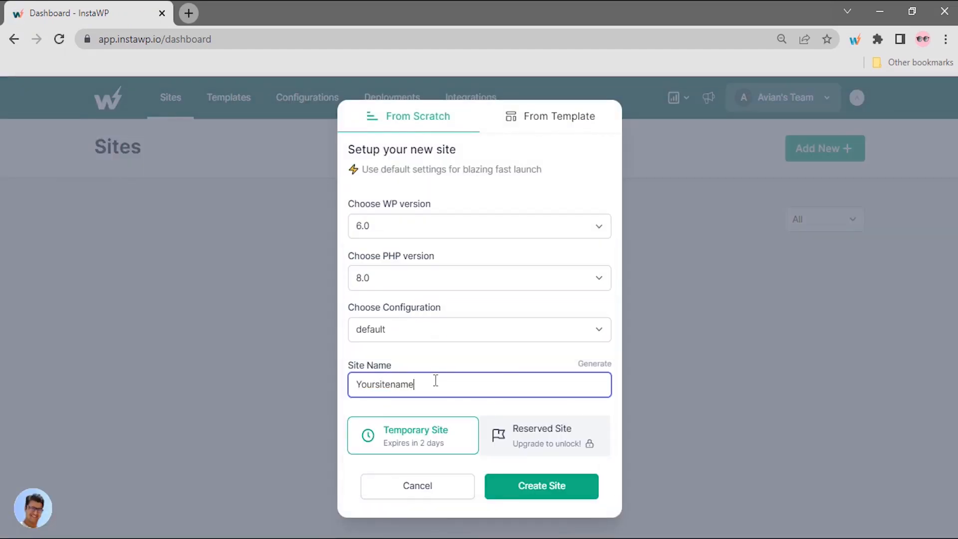
pyautogui.click(505, 495)
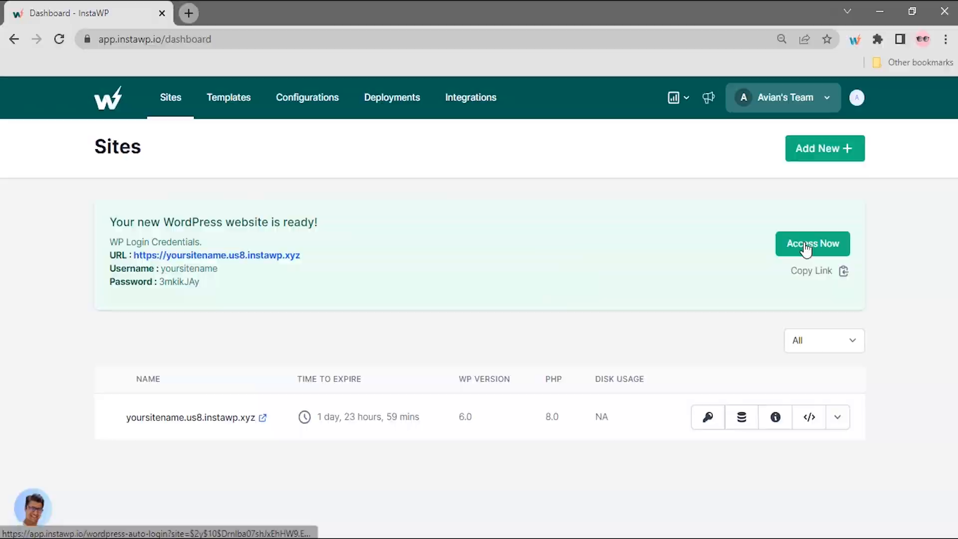
pyautogui.click(813, 244)
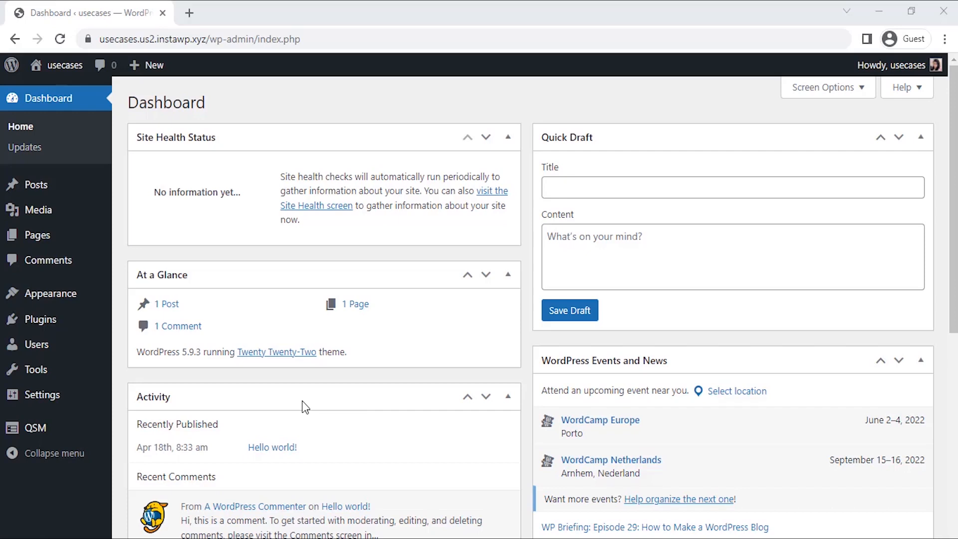
# Start a new quiz from the QSM Quizzes/Surveys list and proceed with the Default Theme to the quiz settings
pyautogui.moveTo(48, 430)
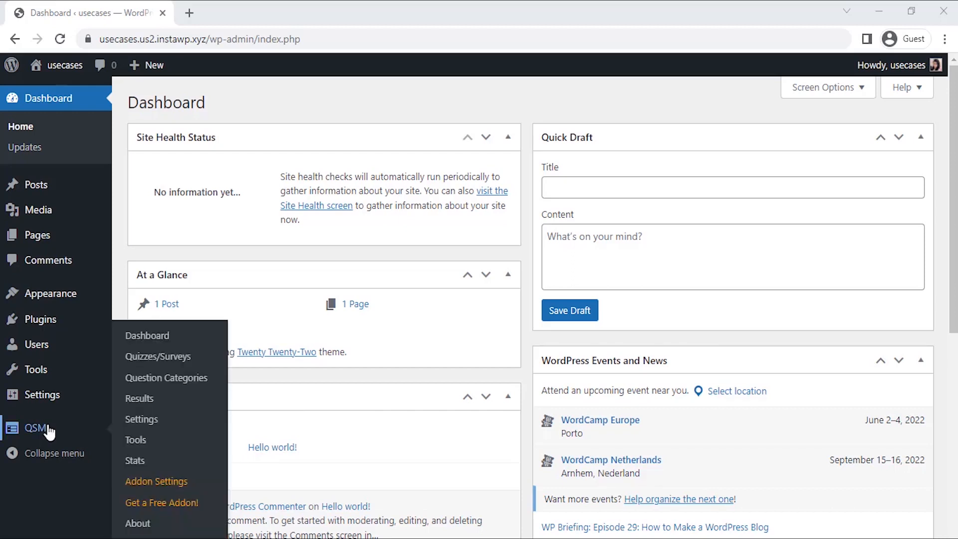
pyautogui.click(167, 361)
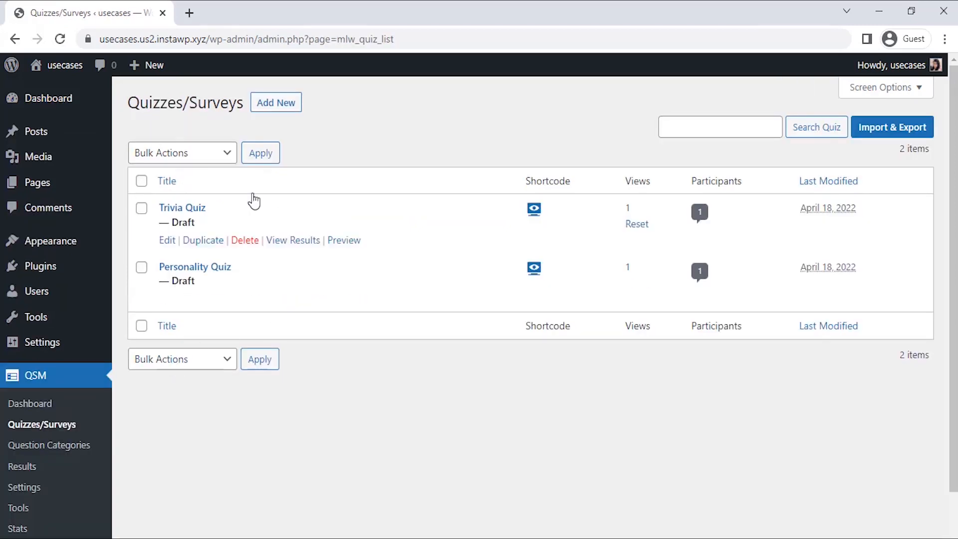
pyautogui.click(274, 115)
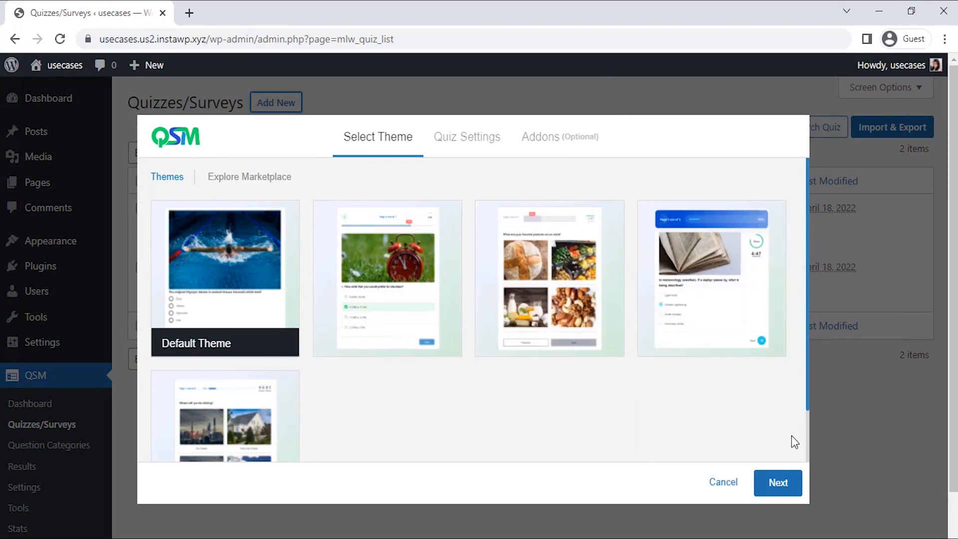
pyautogui.scroll(-2, 808, 444)
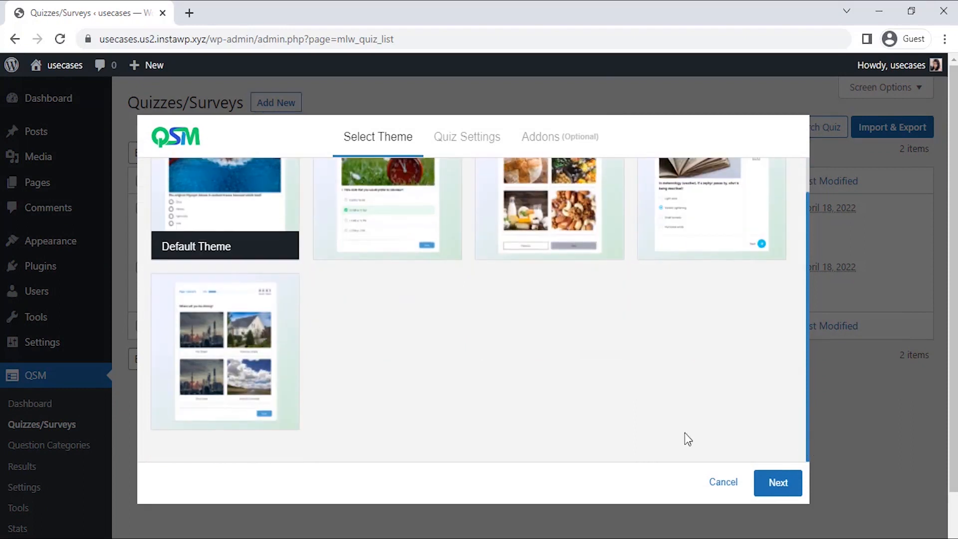
pyautogui.click(779, 483)
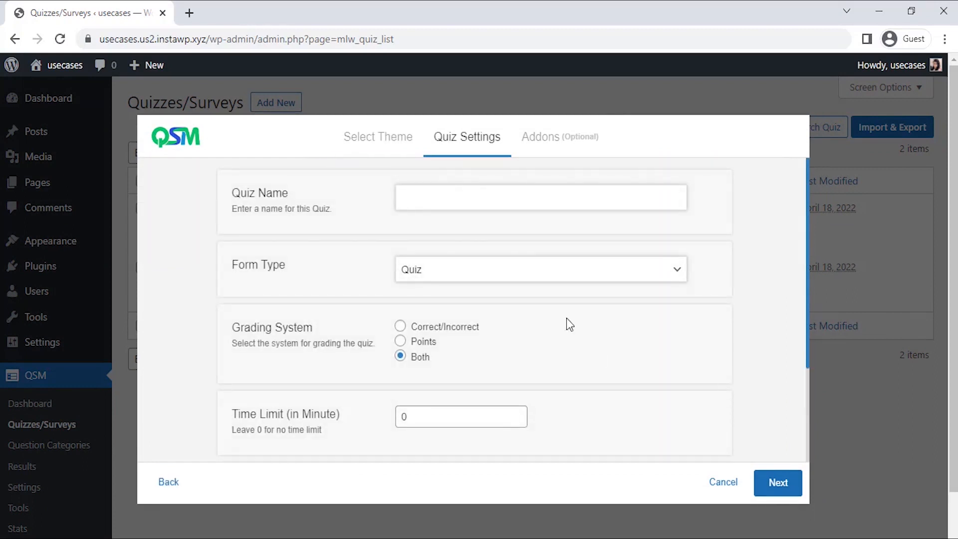
# Name the quiz Wellness Quiz and keep Quiz as its form type
pyautogui.click(457, 193)
pyautogui.write('Wellness Quiz')
pyautogui.click(460, 280)
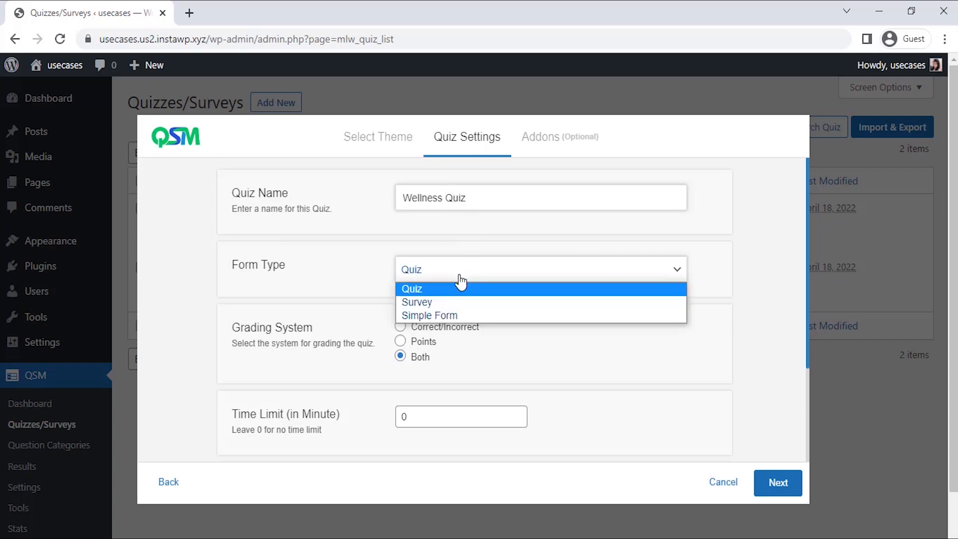
pyautogui.click(459, 277)
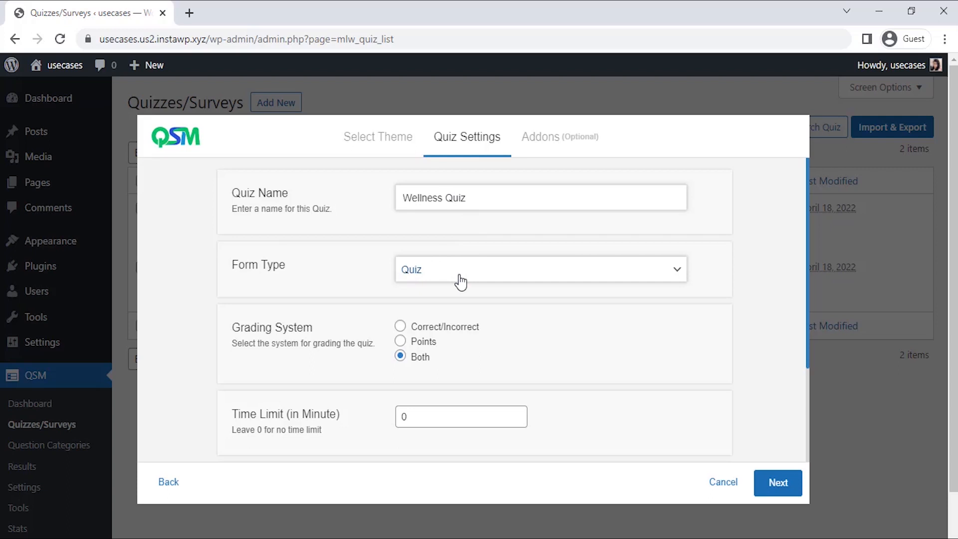
# Set the quiz's time limit to 5 minutes
pyautogui.click(443, 419)
pyautogui.click(517, 413)
pyautogui.click(517, 412)
pyautogui.click(516, 412)
pyautogui.click(516, 412)
pyautogui.click(517, 412)
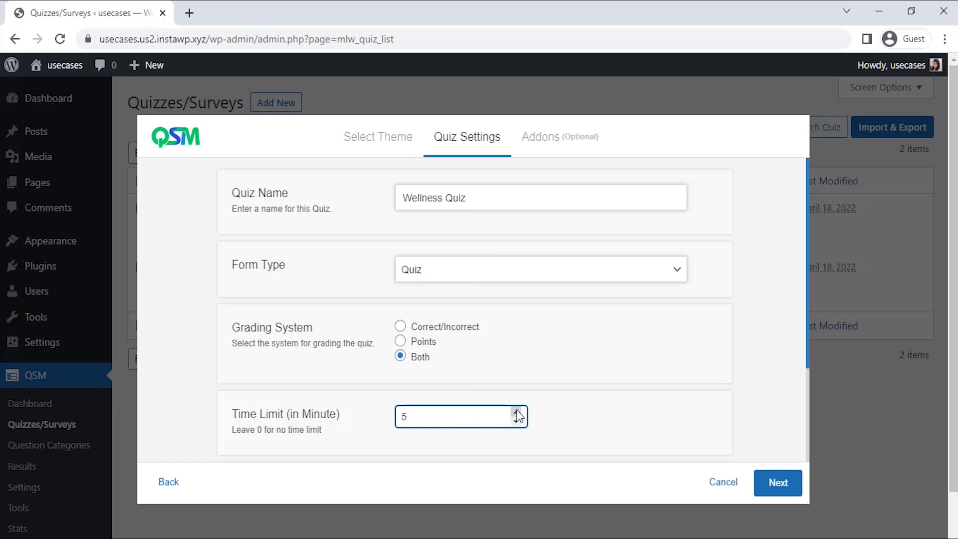
# Keep the remaining quiz settings, skip the optional addons, and create the quiz
pyautogui.scroll(-2, 808, 455)
pyautogui.scroll(-1, 807, 455)
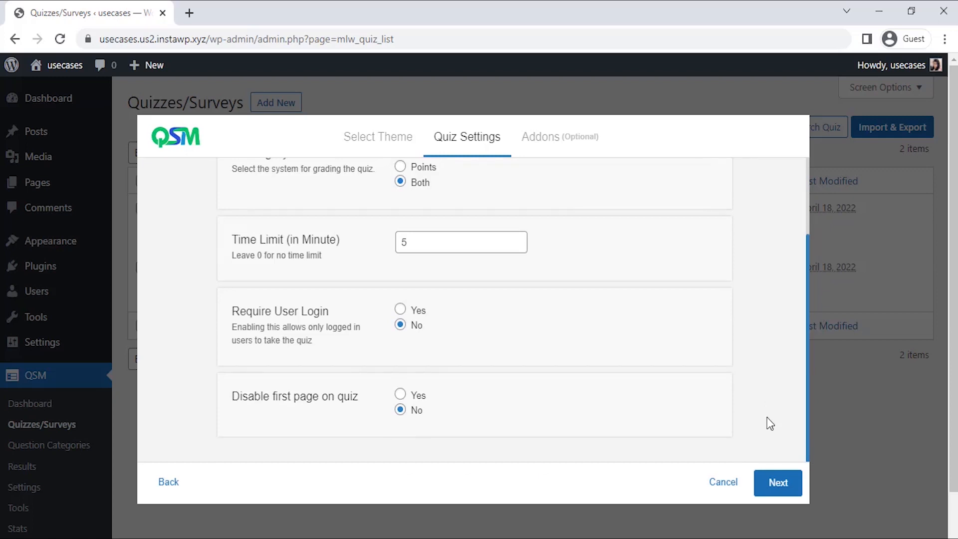
pyautogui.click(777, 483)
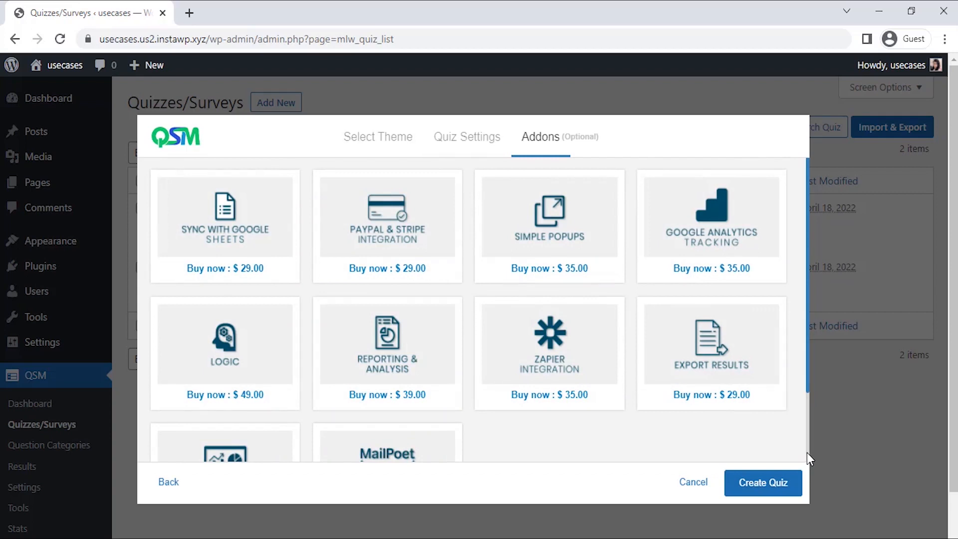
pyautogui.scroll(-3, 807, 453)
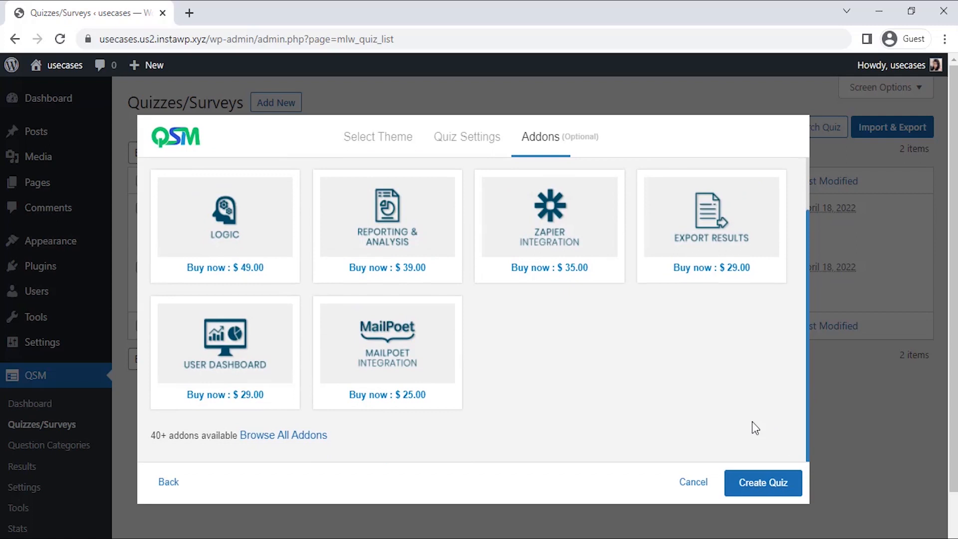
pyautogui.click(762, 490)
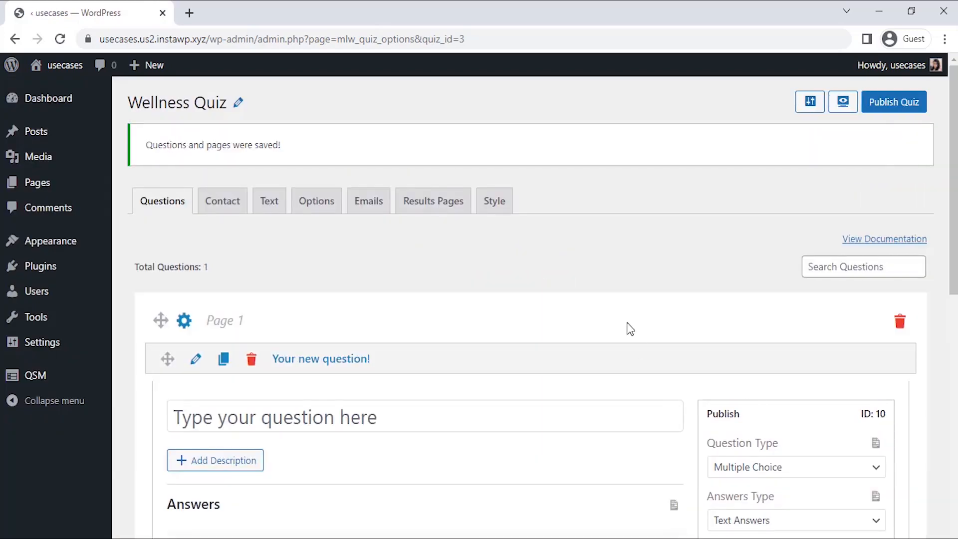
# Title the first question "Its 10 P.M. sharp. Where are you?" and keep its type as Multiple Choice
pyautogui.scroll(-4, 629, 327)
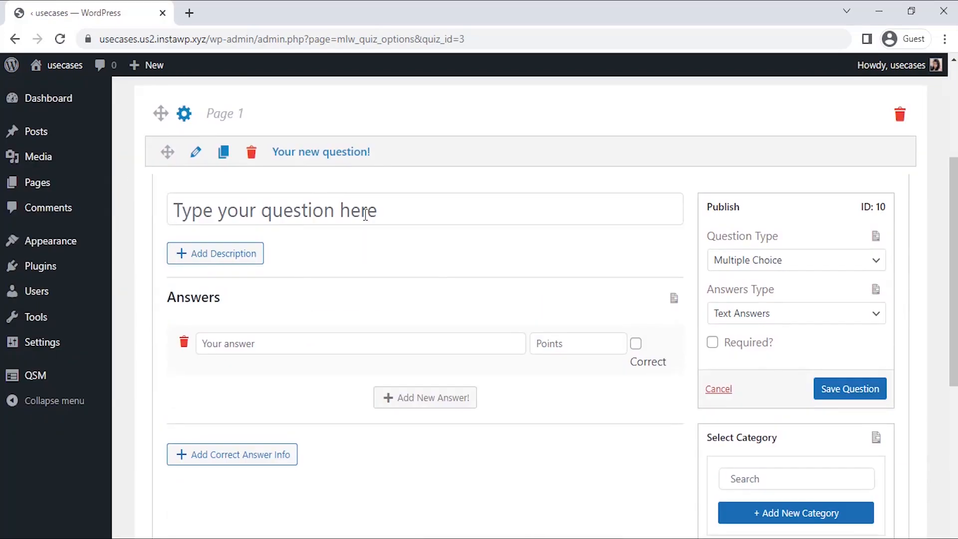
pyautogui.click(366, 214)
pyautogui.write('Its 10 P.M. shar')
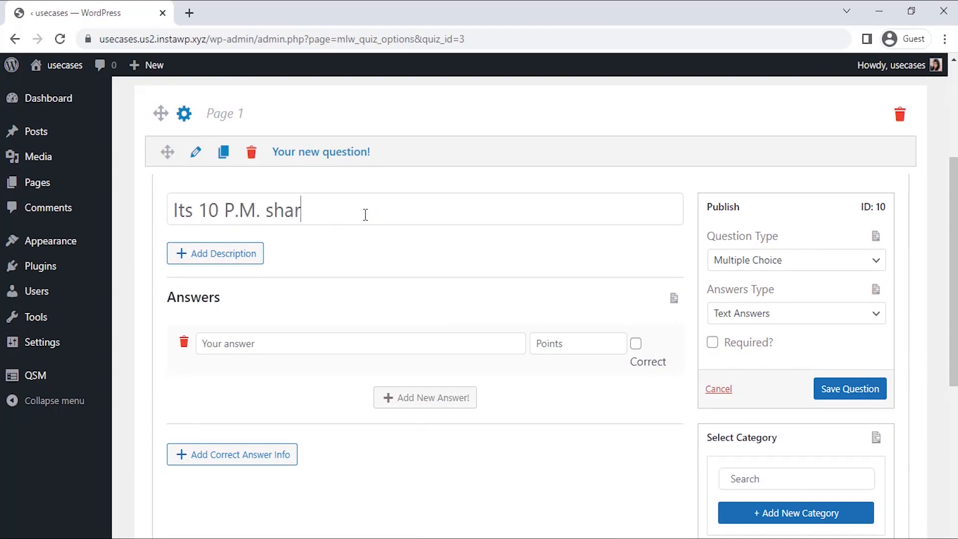
pyautogui.write('p. Where are you?')
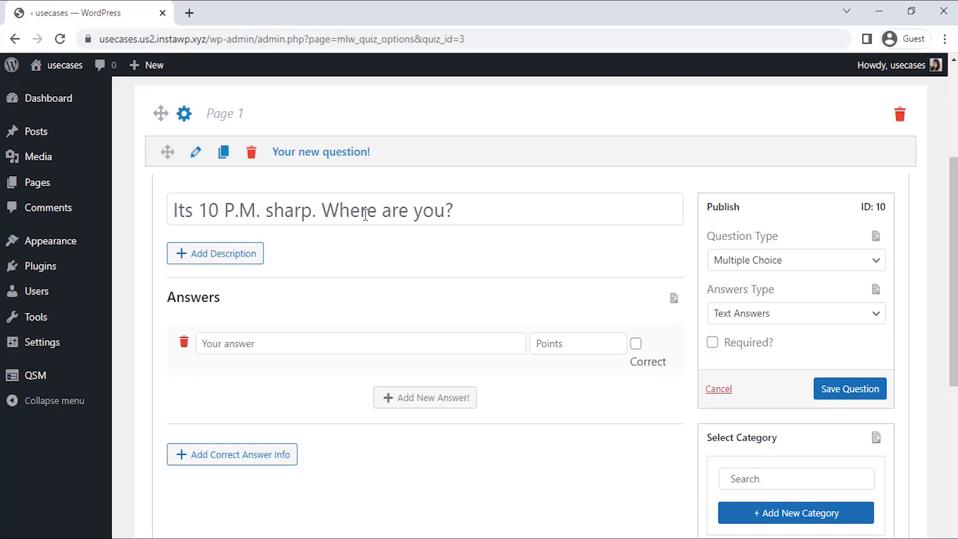
pyautogui.click(734, 265)
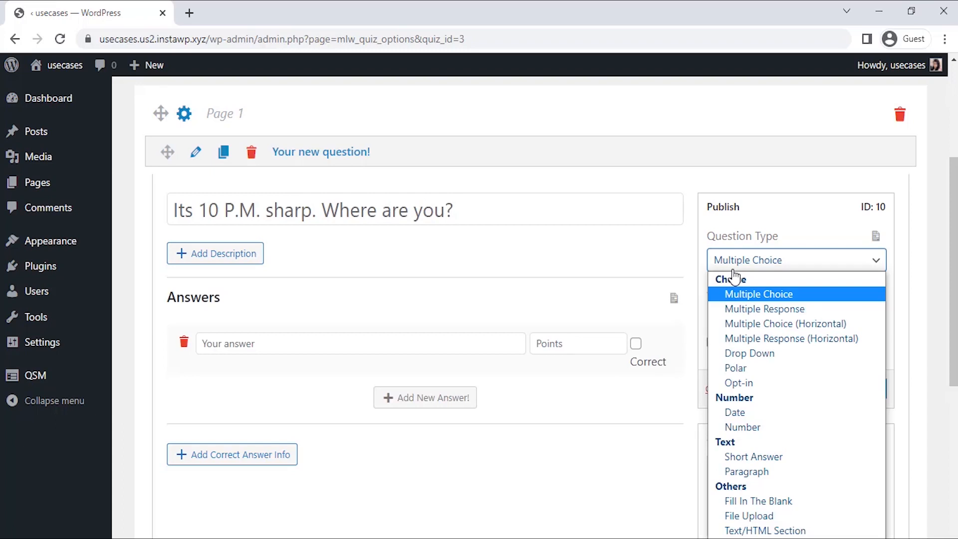
pyautogui.click(733, 270)
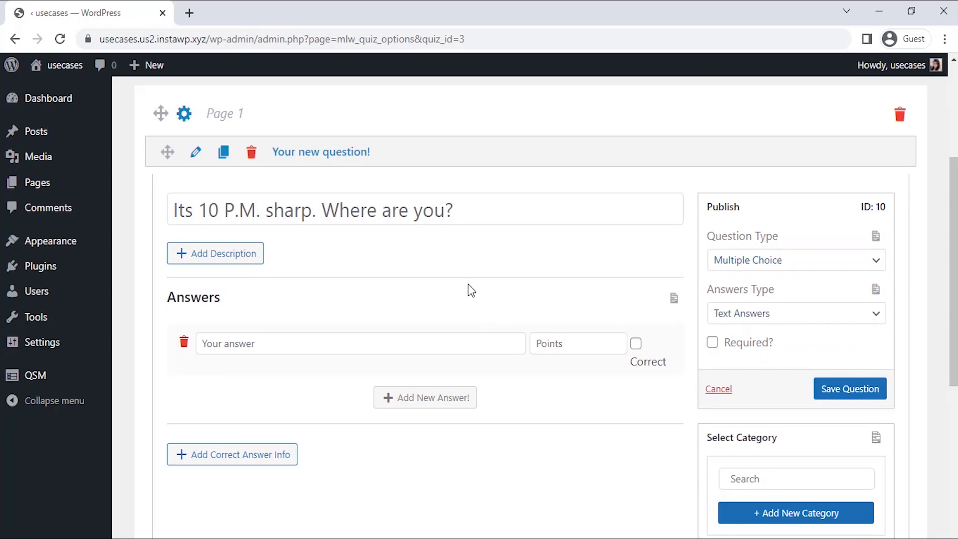
# Add three answers: "On step 4 of 9 step skin care routine", "Sipping herbal tea and reading a paperback" and "All depends on how I fee"
pyautogui.scroll(-2, 468, 283)
pyautogui.click(250, 253)
pyautogui.write('On step 4 of 9 step skin care routine')
pyautogui.press('Return')
pyautogui.click(355, 312)
pyautogui.write('Sipping herbal tea and reading a paperback')
pyautogui.press('Return')
pyautogui.click(377, 363)
pyautogui.write('All depends on how I fee')
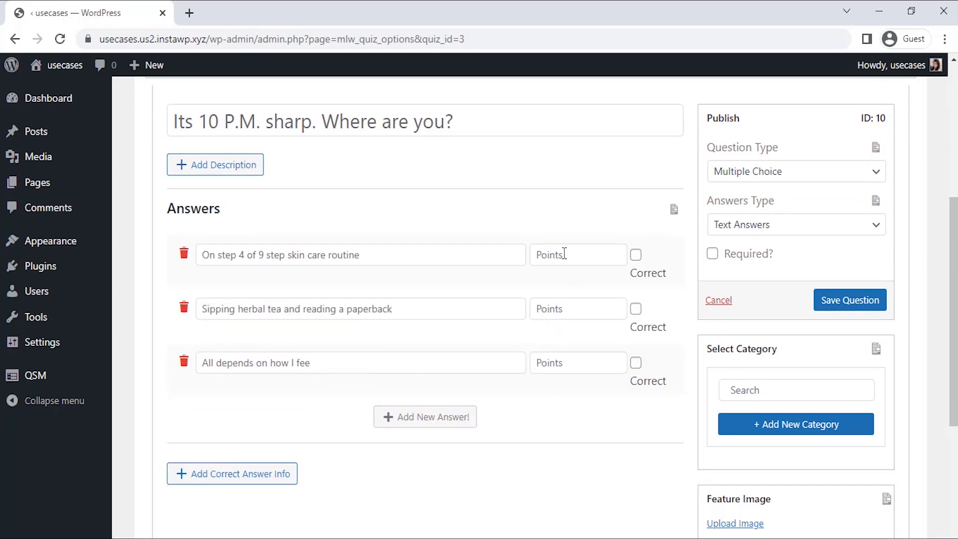
# Assign 2, 3 and 2 points to the first question's three answers in order, and save the question as not required
pyautogui.click(564, 254)
pyautogui.write('2')
pyautogui.click(555, 309)
pyautogui.write('3')
pyautogui.click(554, 363)
pyautogui.write('2')
pyautogui.click(739, 257)
pyautogui.click(738, 259)
pyautogui.click(837, 303)
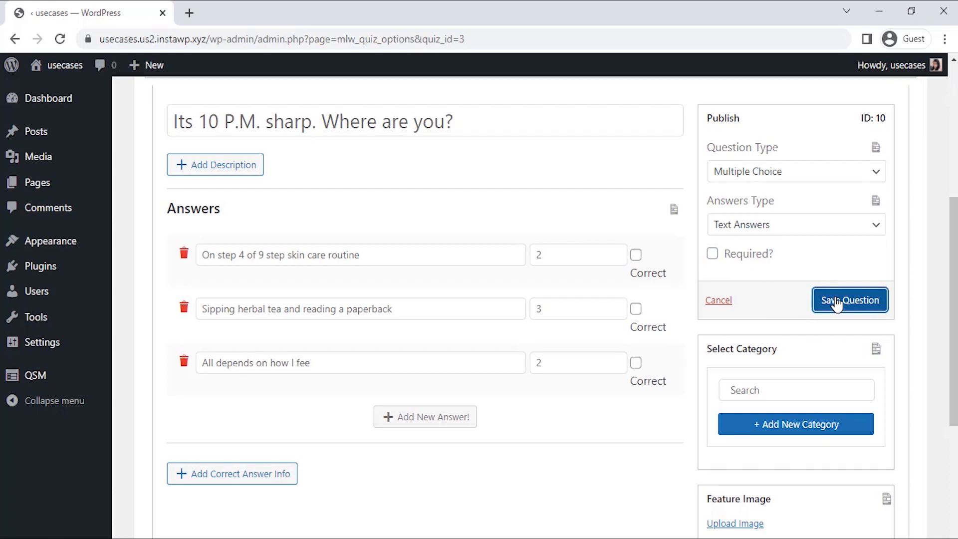
pyautogui.click(598, 183)
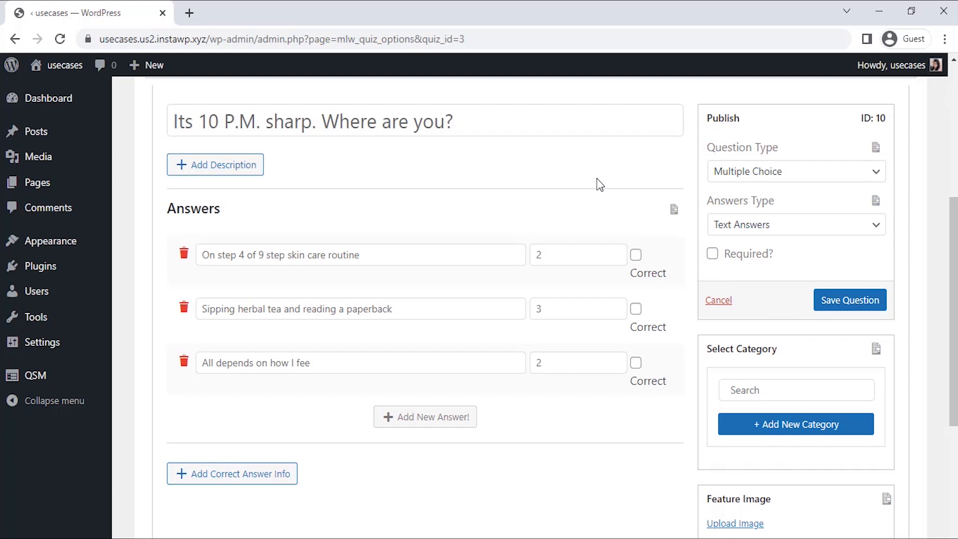
# Create a second page and title its question "When do you feel the greatest mind-body connection?", keeping the Multiple Choice type
pyautogui.scroll(1, 599, 184)
pyautogui.scroll(-6, 599, 184)
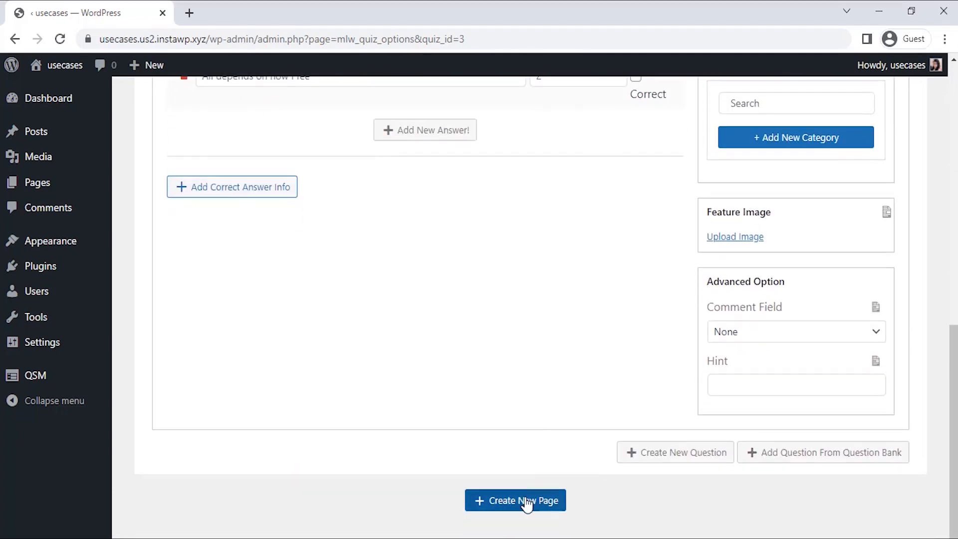
pyautogui.click(527, 501)
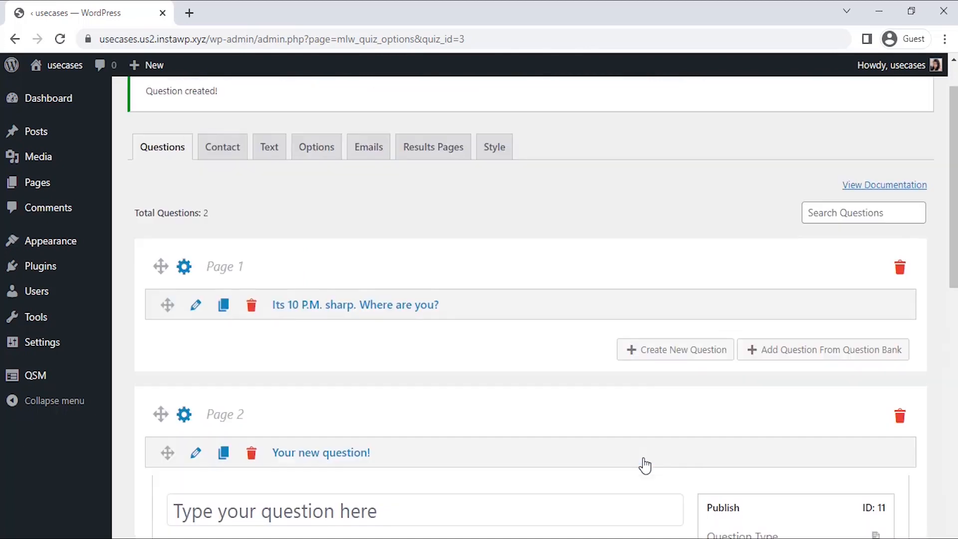
pyautogui.scroll(-5, 556, 410)
pyautogui.click(338, 273)
pyautogui.write('When do you feel the')
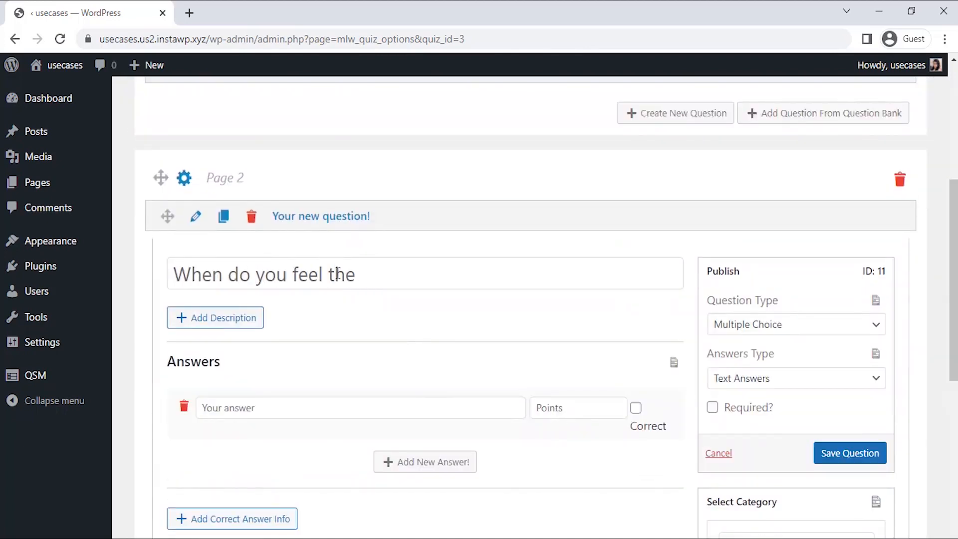
pyautogui.write(' greatest mind-body connection?')
pyautogui.click(717, 331)
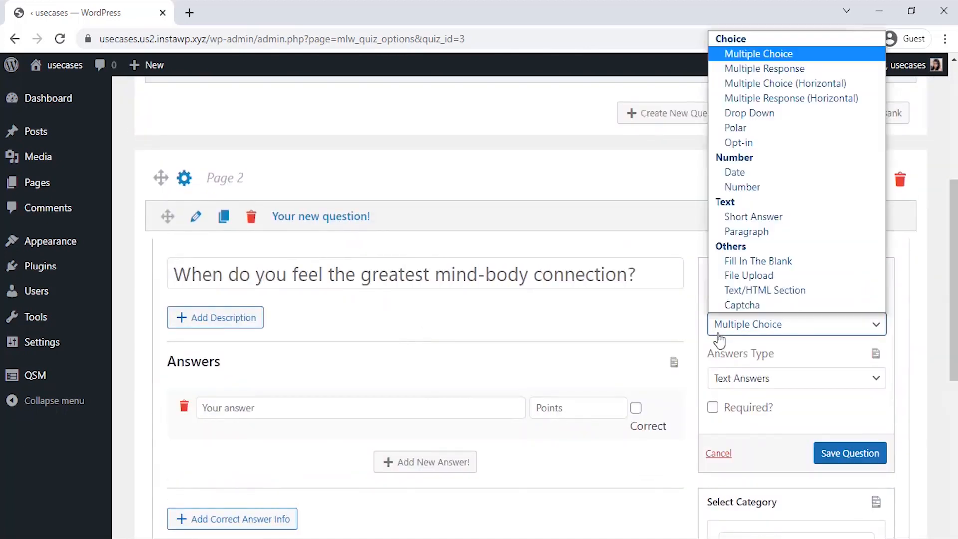
# Add the answers "Bath bombs bliss out", "A cardio workout" and "Sun on your face, wind in your hair" to the second question
pyautogui.scroll(-3, 607, 304)
pyautogui.click(466, 286)
pyautogui.write('Bath bombs bliss out')
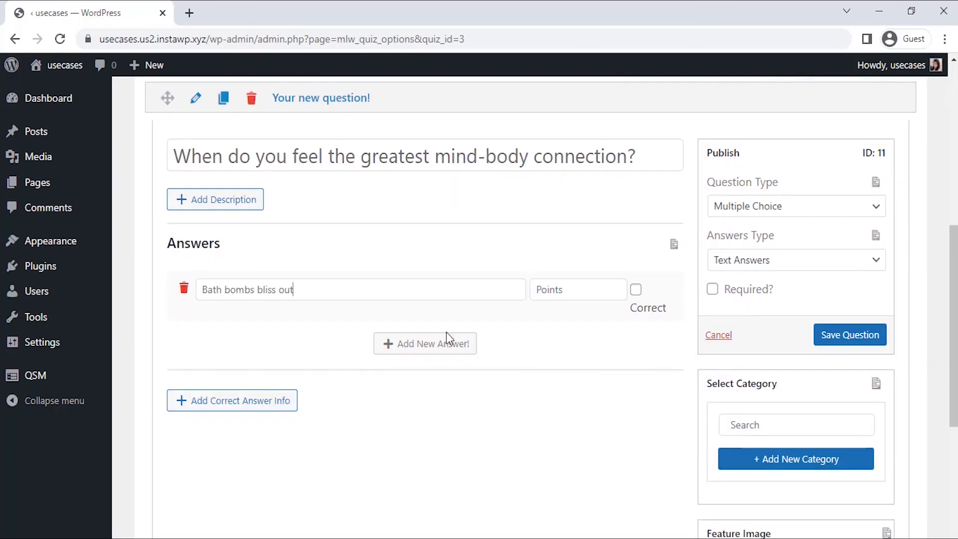
pyautogui.click(377, 344)
pyautogui.write('A cardio workout')
pyautogui.press('Left')
pyautogui.press('Left')
pyautogui.press('Left')
pyautogui.press('Left')
pyautogui.press('Left')
pyautogui.press('Left')
pyautogui.press('Left')
pyautogui.press('Left')
pyautogui.write('o')
pyautogui.press('End')
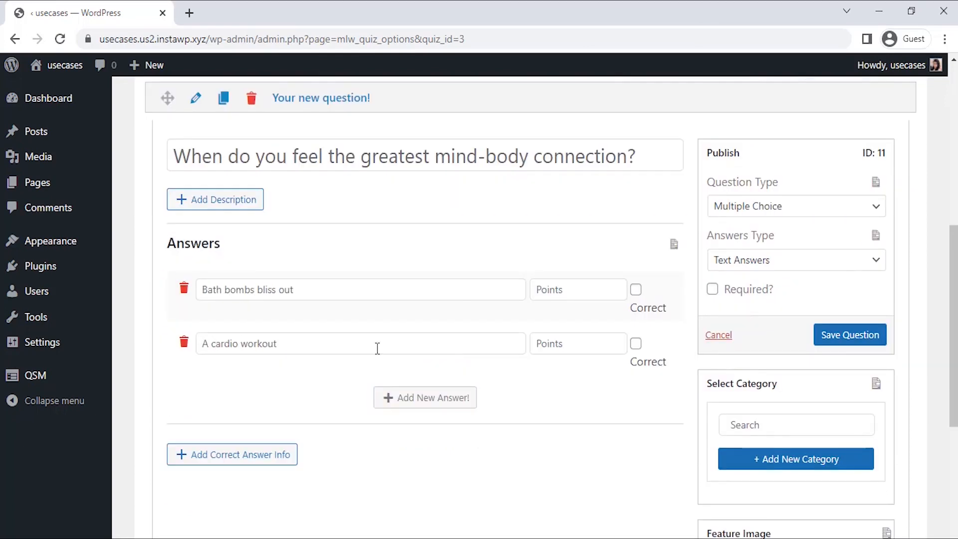
pyautogui.click(403, 397)
pyautogui.click(355, 394)
pyautogui.write('Sun on your face, wind in your hair')
# Assign 2, 2 and 3 points to the second question's answers in order and save the question
pyautogui.click(554, 289)
pyautogui.write('2')
pyautogui.click(553, 343)
pyautogui.write('2')
pyautogui.click(554, 397)
pyautogui.write('3')
pyautogui.click(833, 335)
# Create a third page and title its multiple-choice question "What's in your selfcare toolbox?"
pyautogui.scroll(-6, 590, 210)
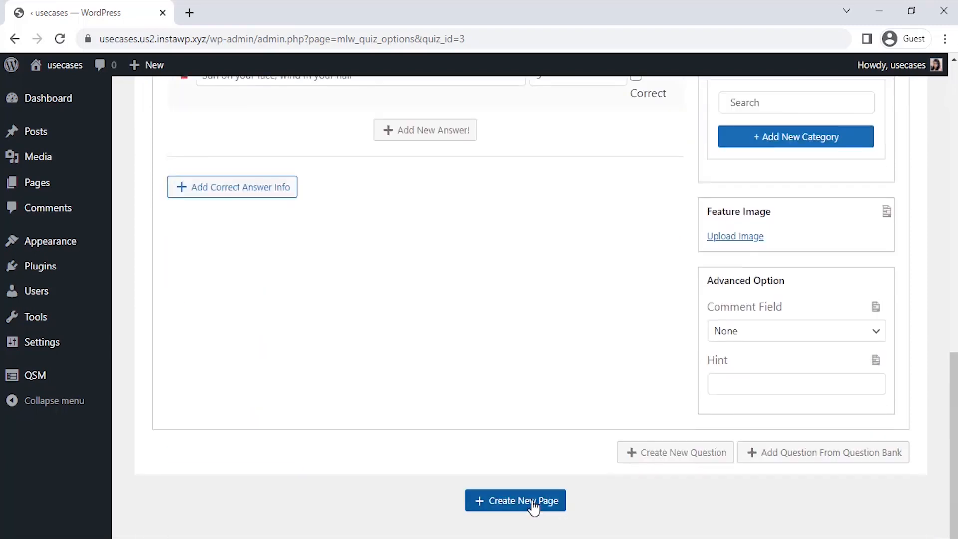
pyautogui.click(513, 498)
pyautogui.click(666, 453)
pyautogui.click(378, 188)
pyautogui.write('Whats in your selfcare toolbox?')
pyautogui.click(216, 187)
pyautogui.write("'")
pyautogui.click(728, 235)
# Add the answers "Herbs and face serum", "Plants, pup" and "Meditation app and journal" to the third question
pyautogui.scroll(-2, 409, 206)
pyautogui.click(408, 205)
pyautogui.write('Herbs and face serum')
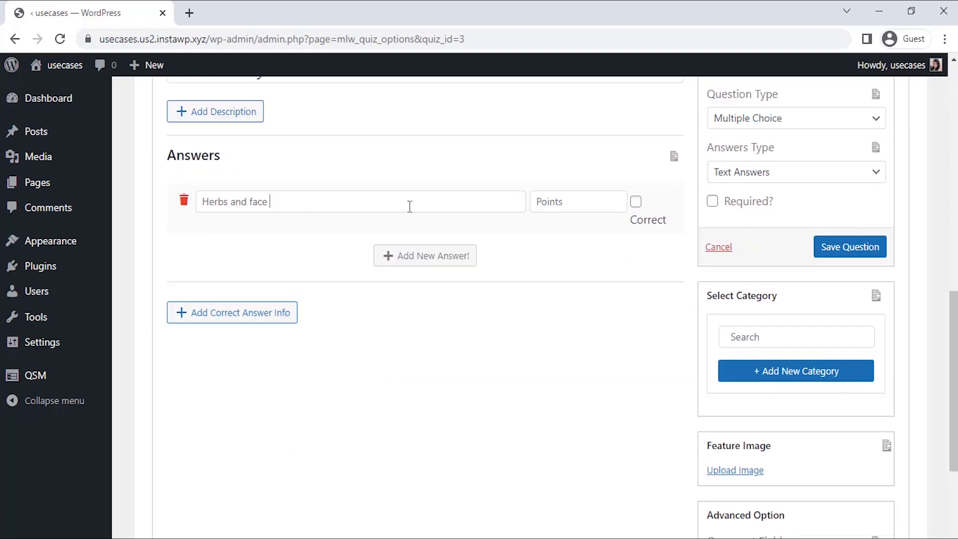
pyautogui.click(394, 256)
pyautogui.click(370, 259)
pyautogui.write('Plants, pup')
pyautogui.click(379, 310)
pyautogui.write('Meditation app and journal')
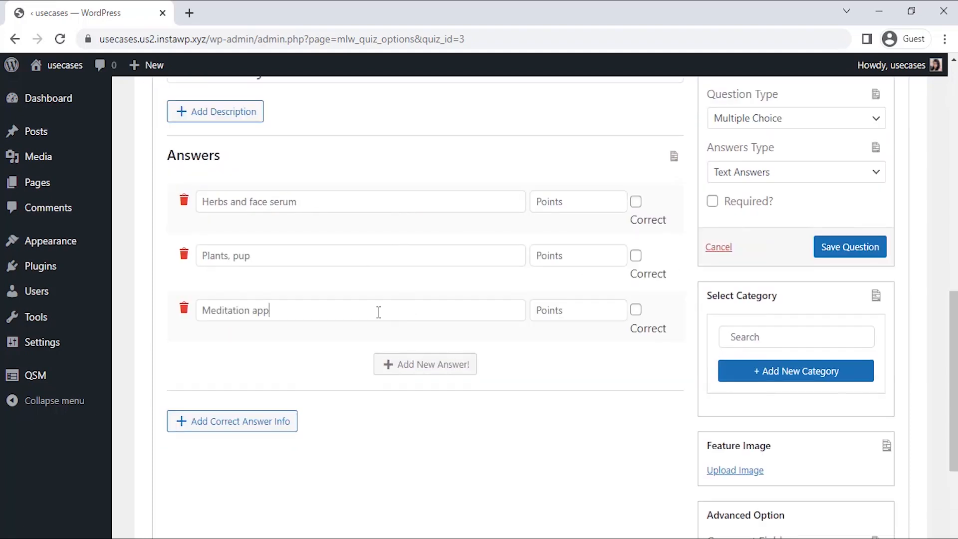
# Assign 3, 2 and 2 points to the third question's answers in order and save the question
pyautogui.click(556, 202)
pyautogui.write('3')
pyautogui.click(556, 263)
pyautogui.write('2')
pyautogui.click(555, 311)
pyautogui.write('2')
pyautogui.click(838, 251)
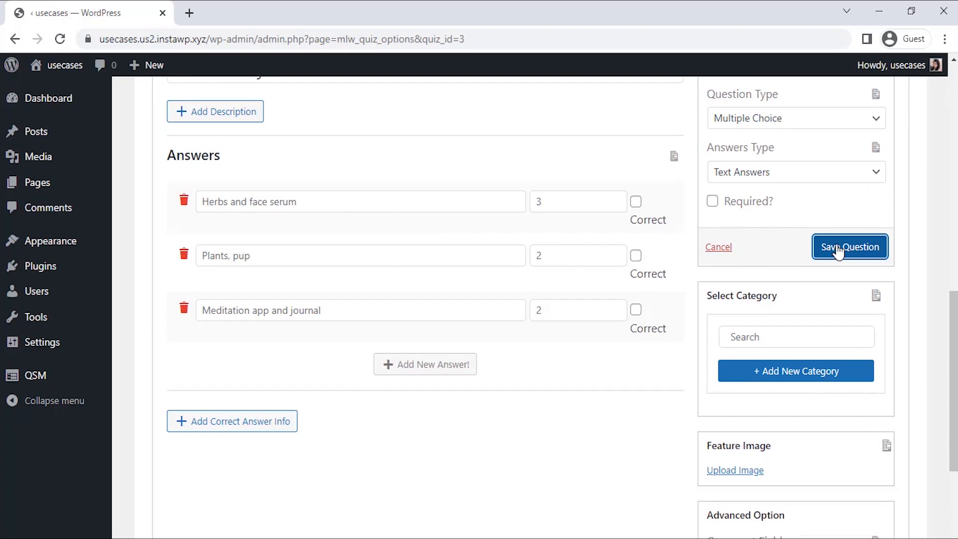
pyautogui.scroll(10, 597, 145)
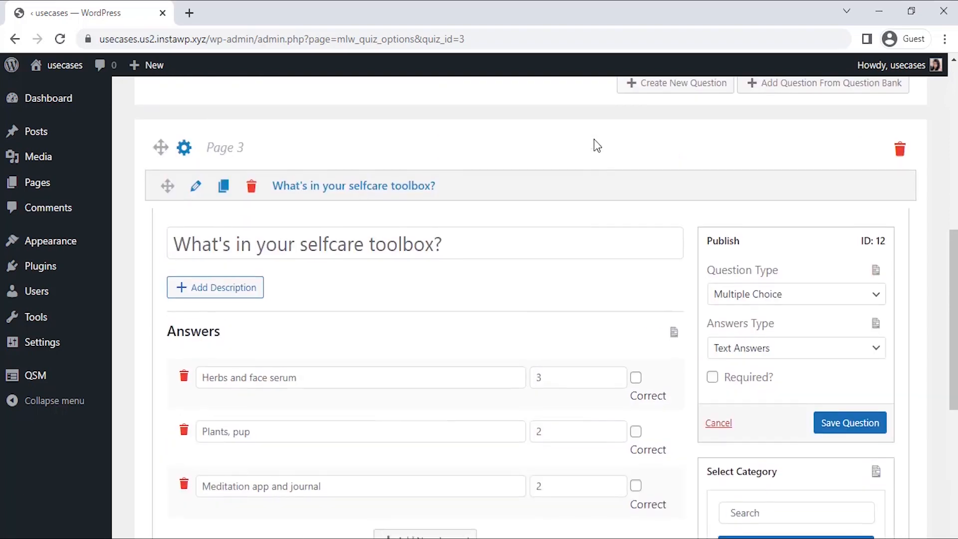
# Set up the first contact field as a required Small Open Answer labelled "Name" and used for Name
pyautogui.scroll(3, 594, 139)
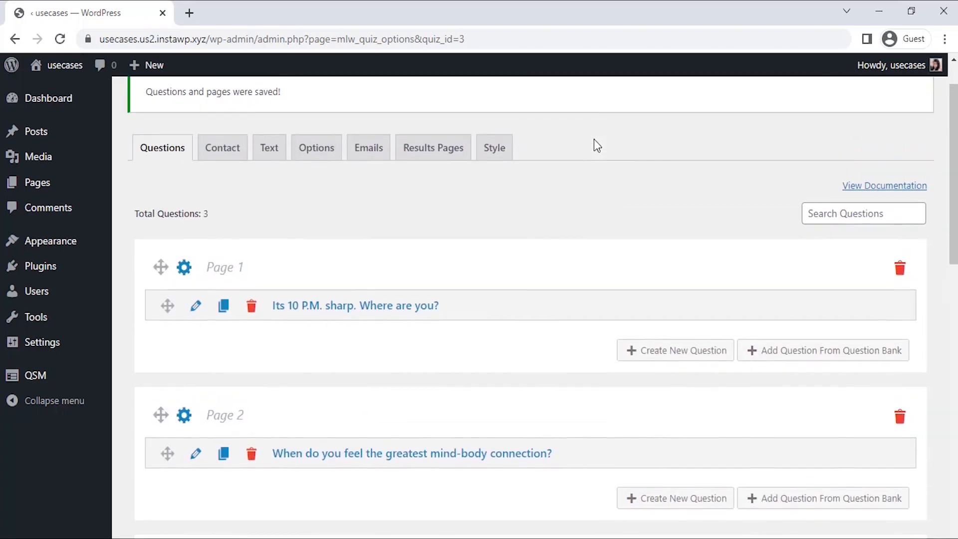
pyautogui.click(236, 211)
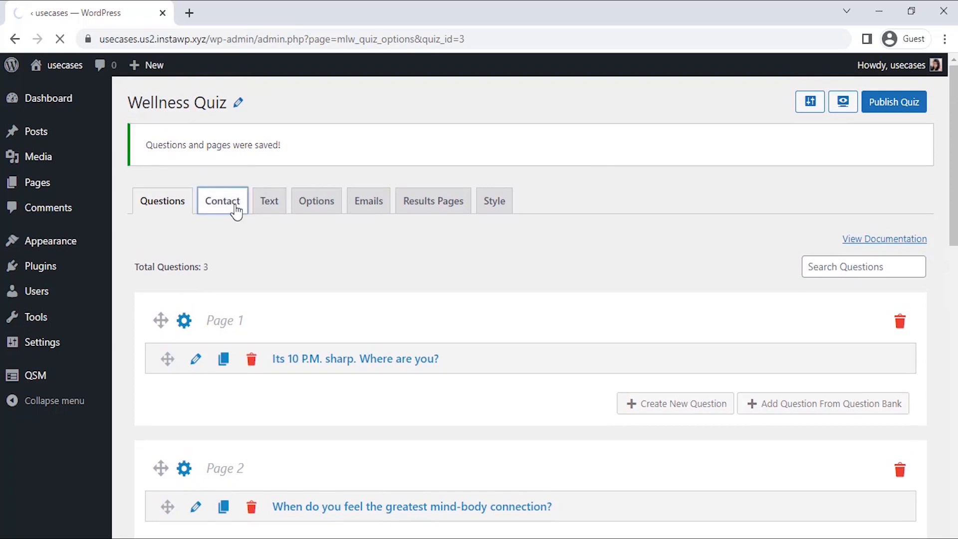
pyautogui.click(194, 241)
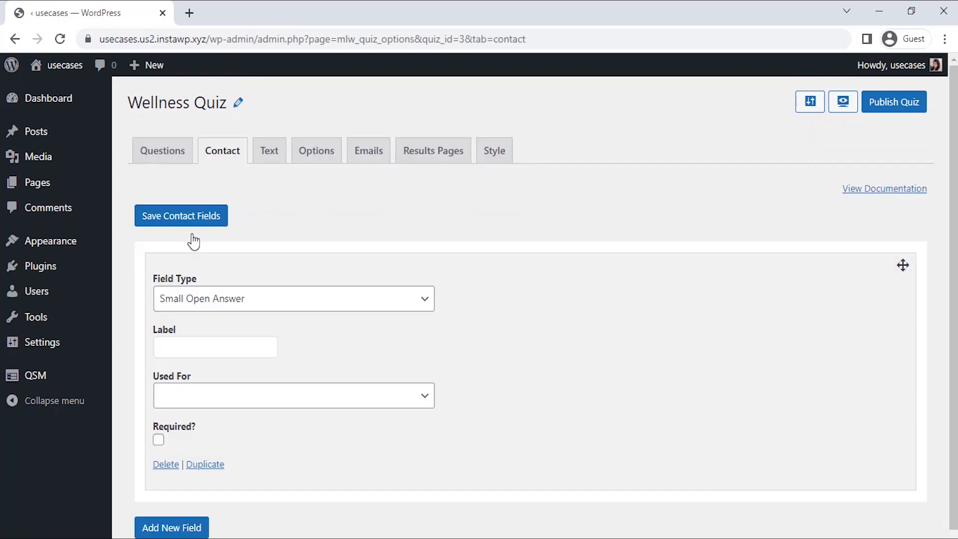
pyautogui.scroll(-1, 355, 220)
pyautogui.click(408, 276)
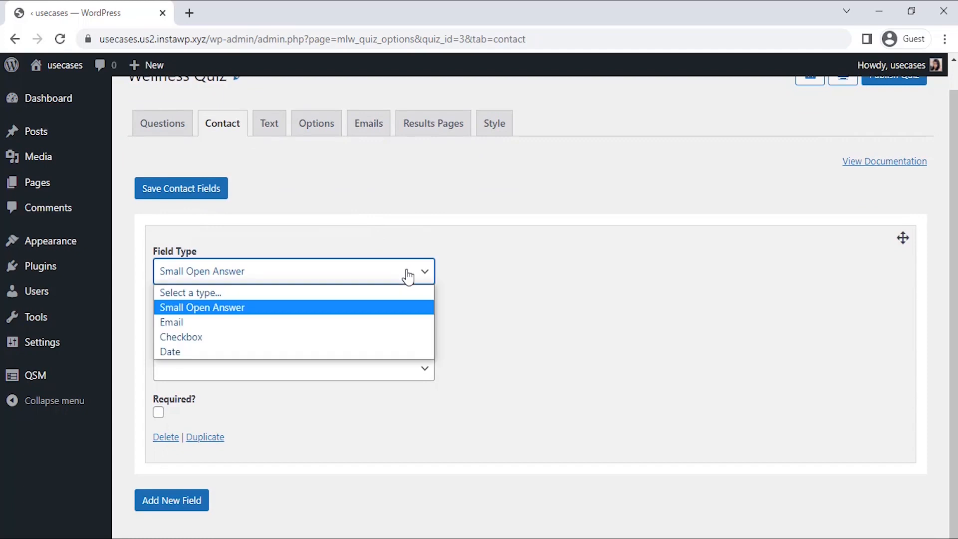
pyautogui.click(399, 314)
pyautogui.click(256, 316)
pyautogui.write('Name')
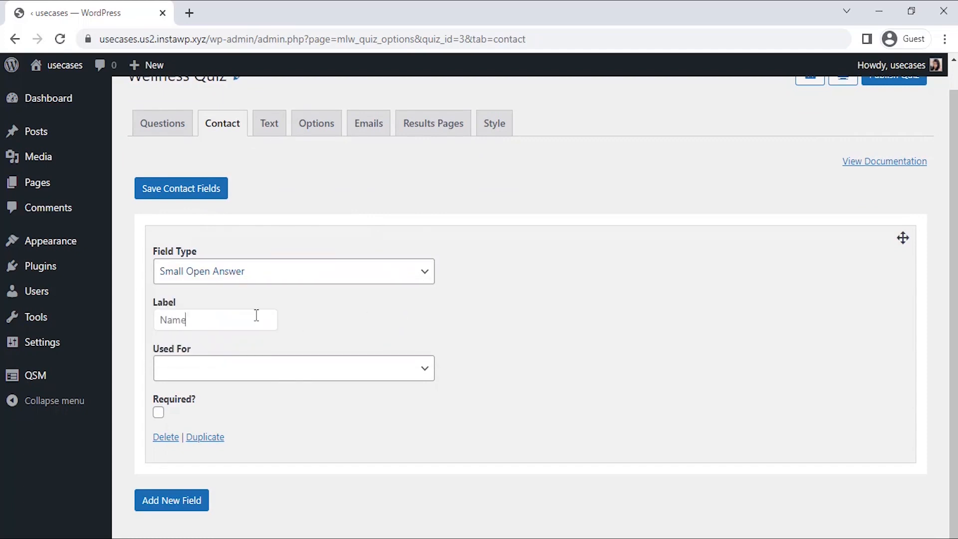
pyautogui.click(303, 375)
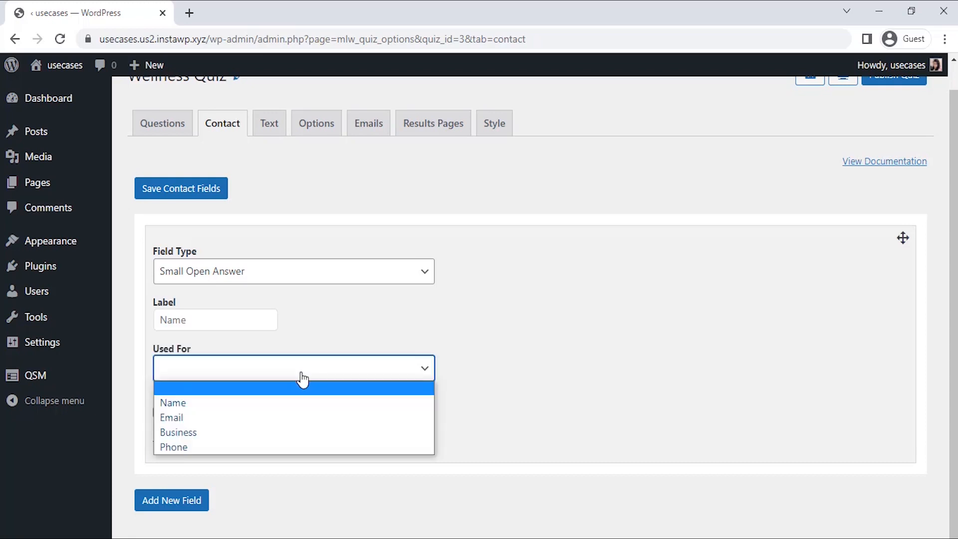
pyautogui.click(302, 402)
# Add a second required contact field of type Date, labelled "Date" and used for Business, and save the contact fields
pyautogui.click(188, 502)
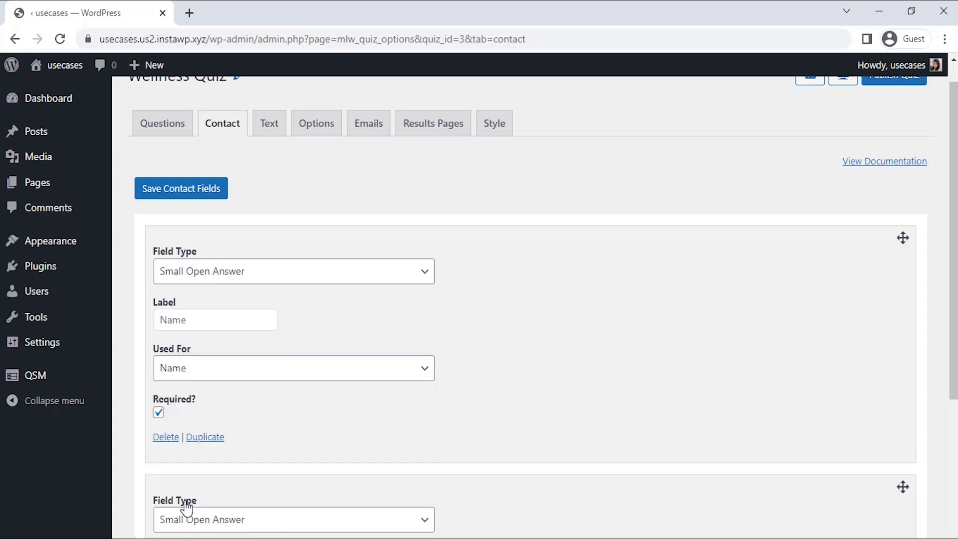
pyautogui.scroll(-5, 335, 445)
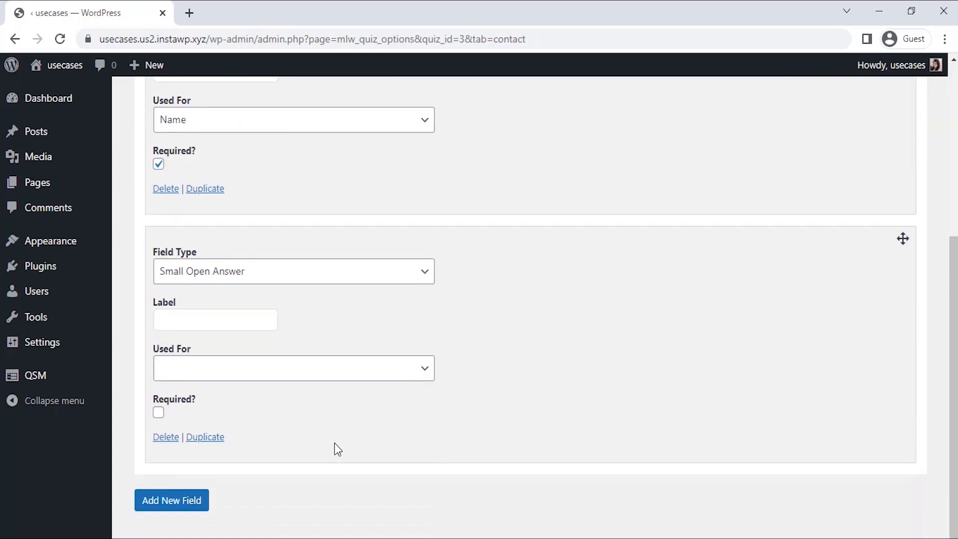
pyautogui.click(386, 276)
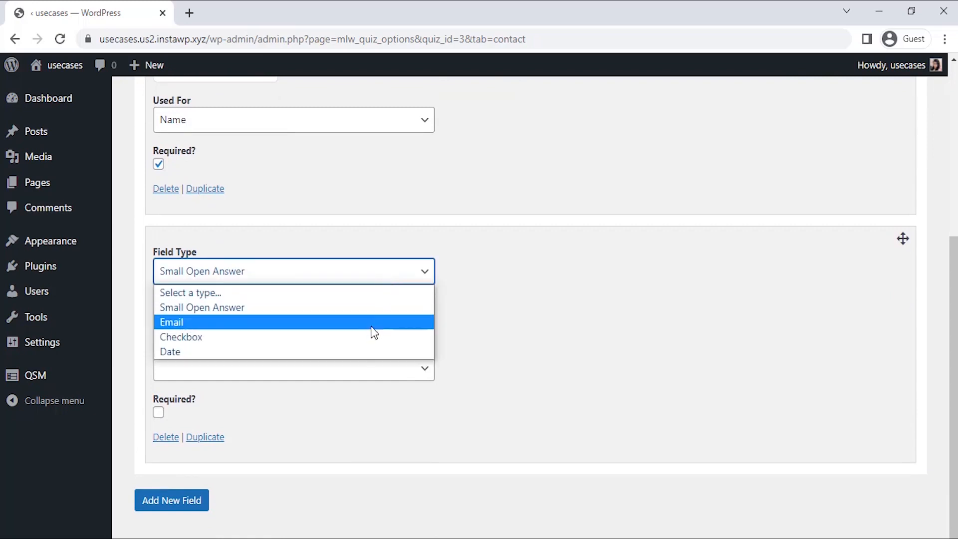
pyautogui.click(360, 352)
pyautogui.click(256, 324)
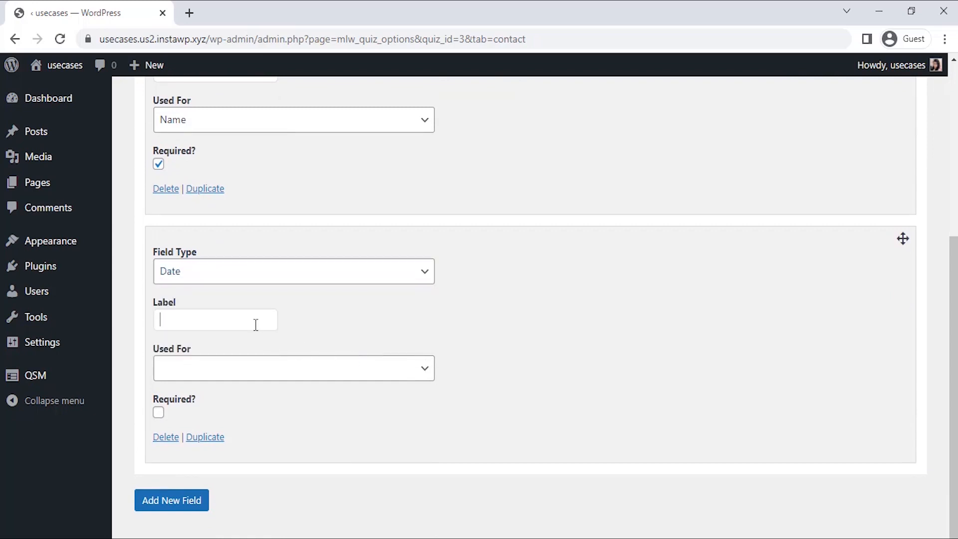
pyautogui.write('D')
pyautogui.click(296, 375)
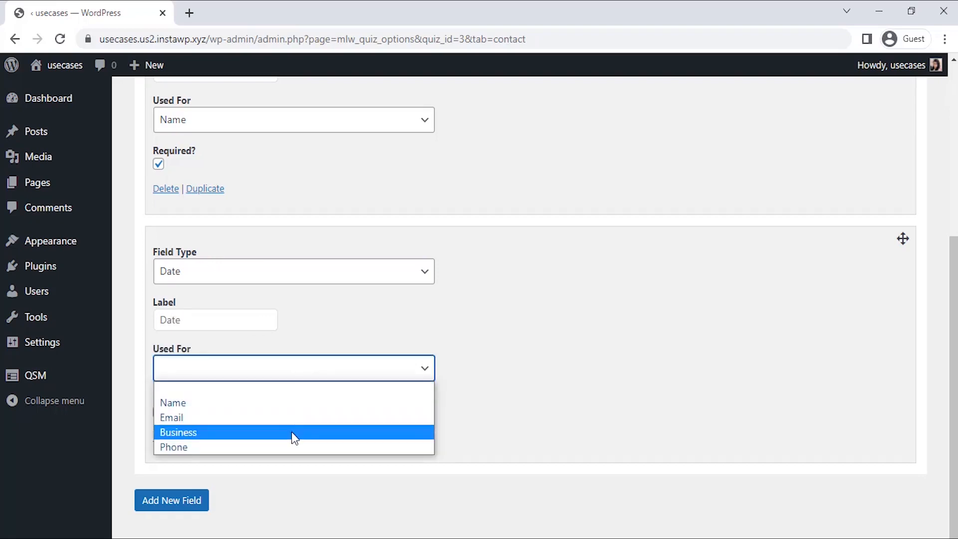
pyautogui.click(292, 432)
pyautogui.click(159, 413)
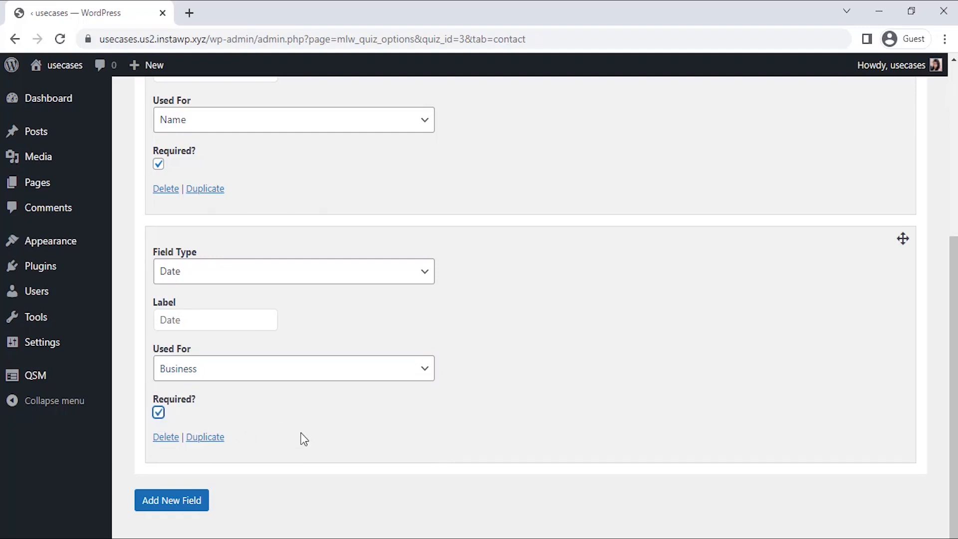
pyautogui.scroll(5, 303, 440)
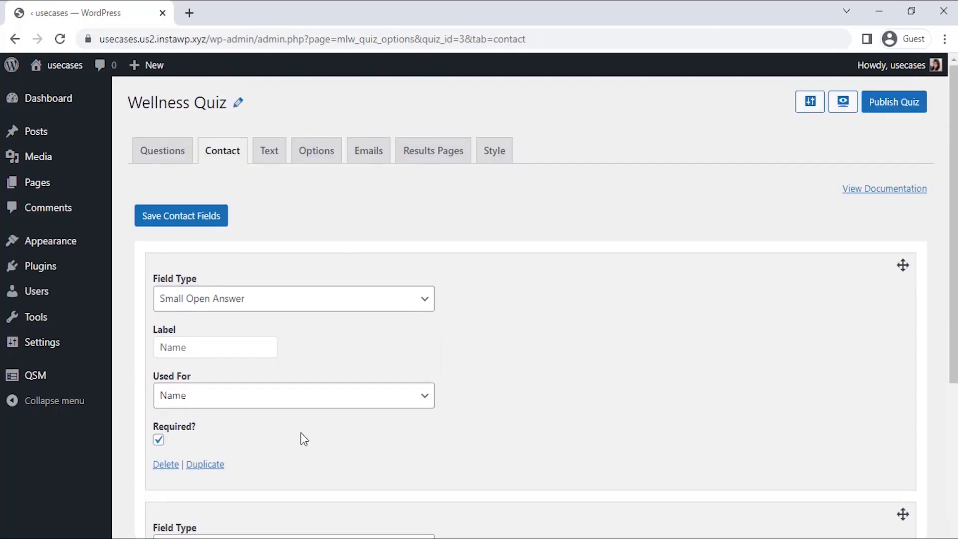
pyautogui.click(217, 223)
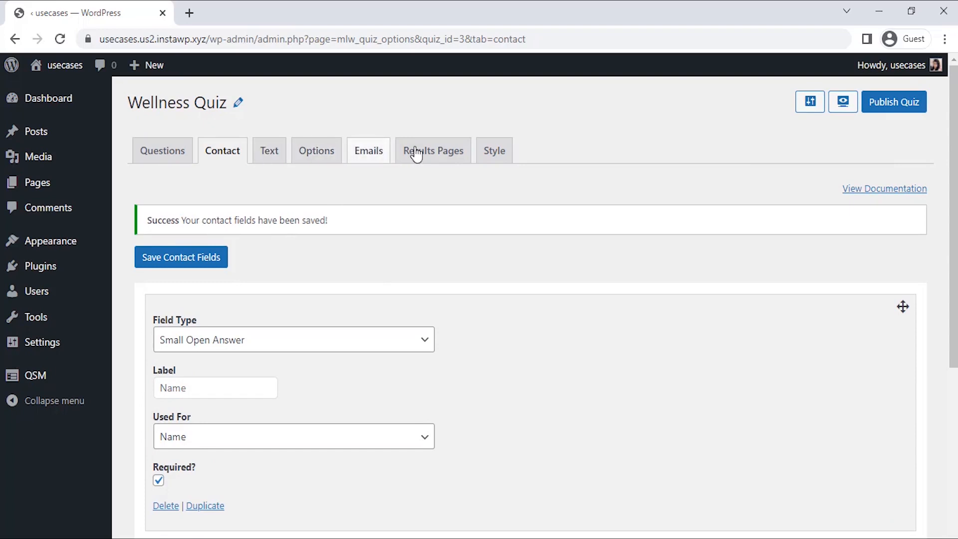
# Add a condition to the results page so it shows when the quiz's total points are greater than 6
pyautogui.click(437, 165)
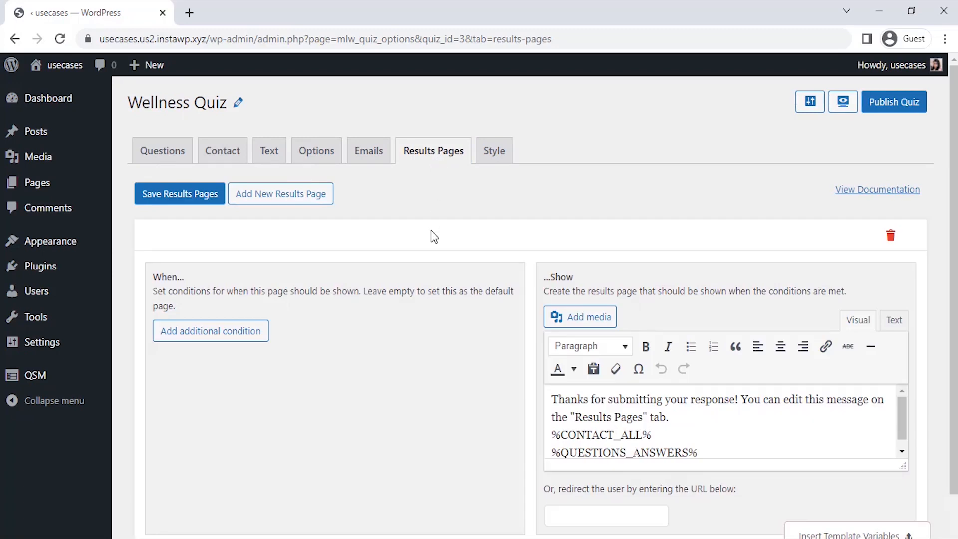
pyautogui.scroll(-1, 437, 243)
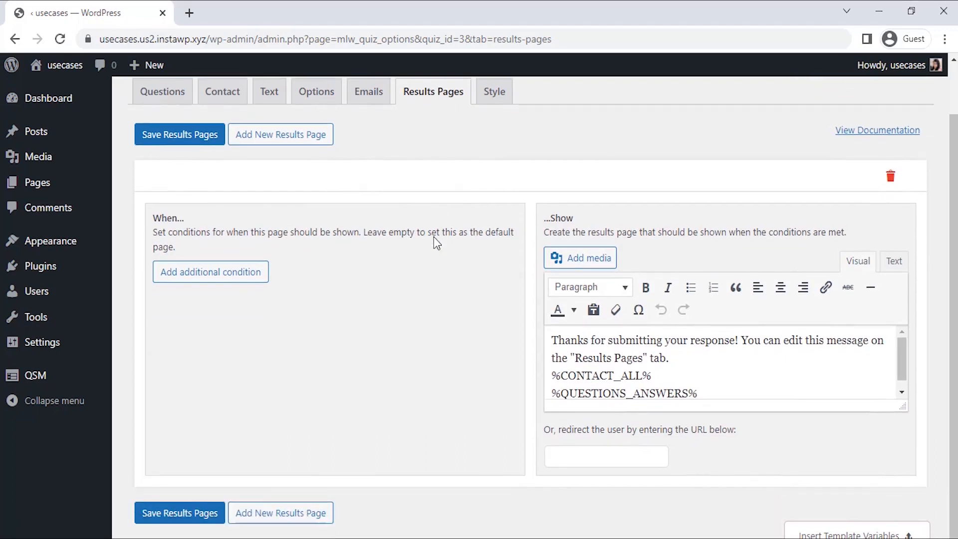
pyautogui.click(253, 274)
pyautogui.click(257, 272)
pyautogui.click(257, 273)
pyautogui.click(323, 273)
pyautogui.click(322, 291)
pyautogui.click(414, 279)
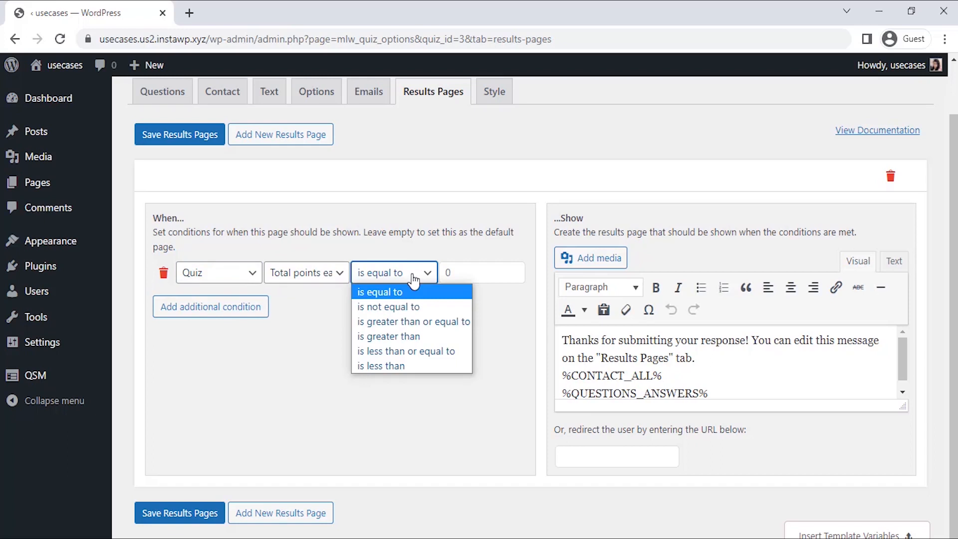
pyautogui.click(389, 336)
pyautogui.click(467, 276)
pyautogui.press('BackSpace')
pyautogui.write('6')
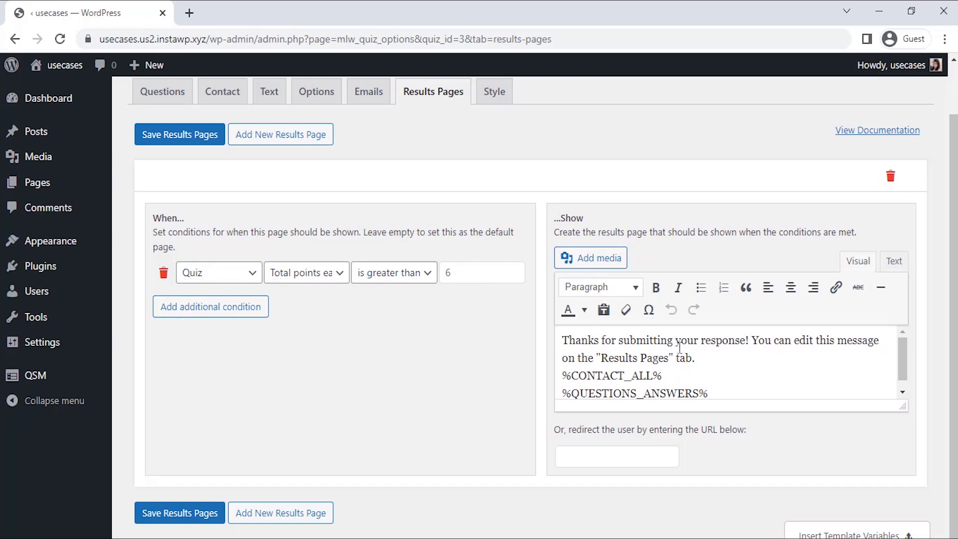
# Insert the %USER_NAME% template variable after "Thanks" in the results page message
pyautogui.click(825, 532)
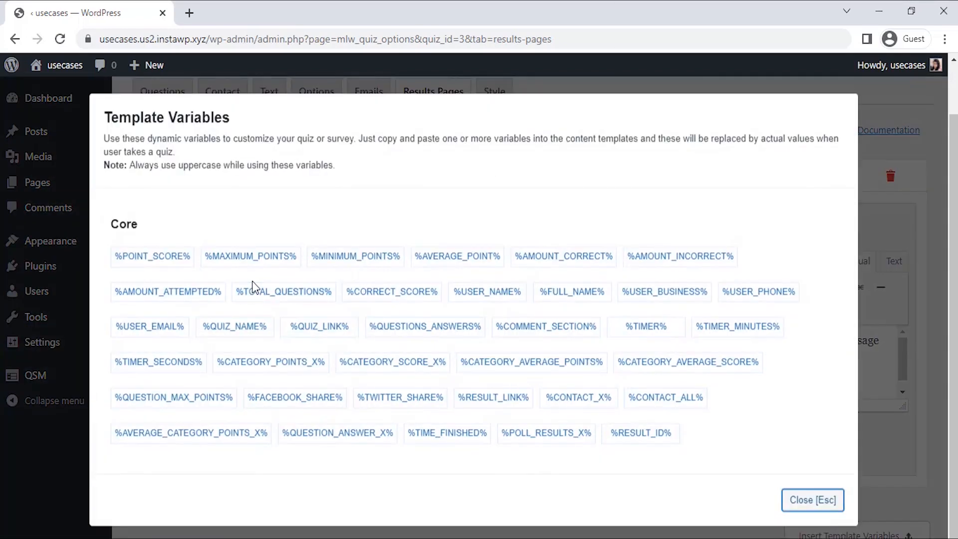
pyautogui.click(488, 291)
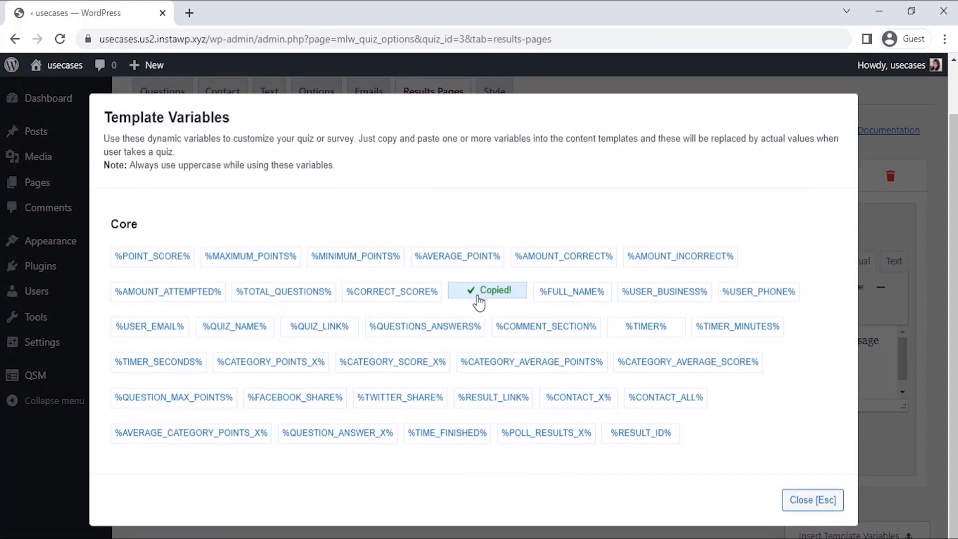
pyautogui.click(801, 503)
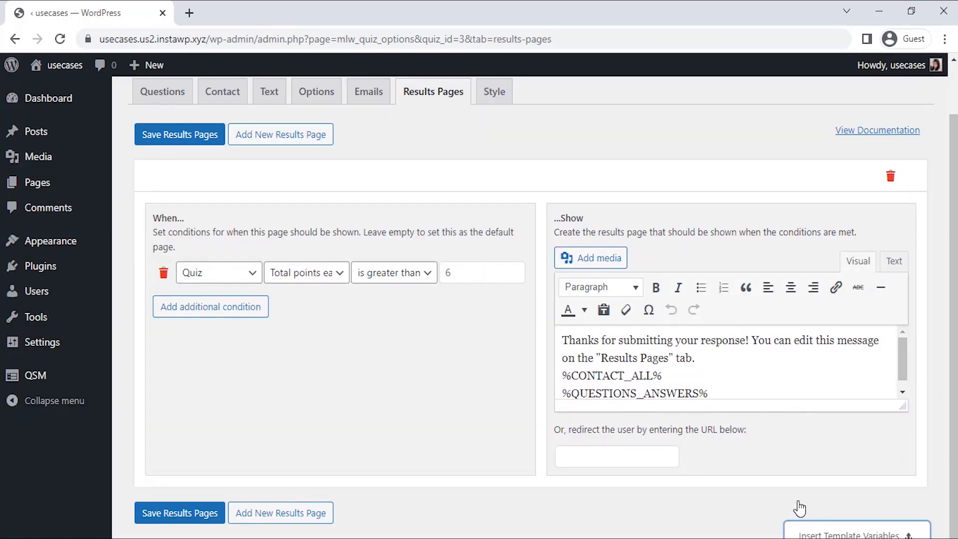
pyautogui.click(600, 340)
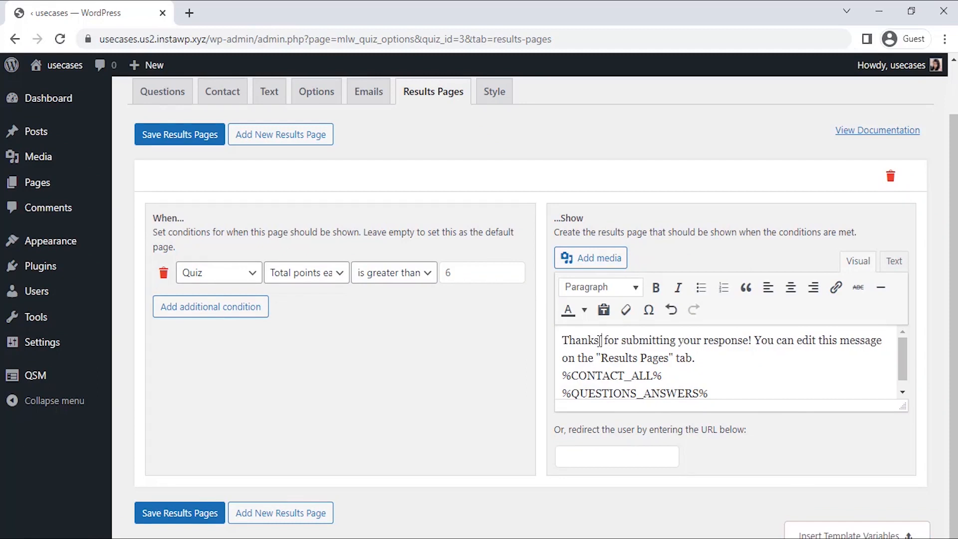
pyautogui.write('%USER_NAME%')
# Replace the message's "You can edit this message" sentence with the lines "On the based of your answers," and "Your type is Natural wonder"
pyautogui.click(788, 363)
pyautogui.press('BackSpace')
pyautogui.press('BackSpace')
pyautogui.press('BackSpace')
pyautogui.press('BackSpace')
pyautogui.press('BackSpace')
pyautogui.press('BackSpace')
pyautogui.press('BackSpace')
pyautogui.press('BackSpace')
pyautogui.press('BackSpace')
pyautogui.press('BackSpace')
pyautogui.press('BackSpace')
pyautogui.press('BackSpace')
pyautogui.press('BackSpace')
pyautogui.press('BackSpace')
pyautogui.press('BackSpace')
pyautogui.press('BackSpace')
pyautogui.press('BackSpace')
pyautogui.press('BackSpace')
pyautogui.press('BackSpace')
pyautogui.press('BackSpace')
pyautogui.press('Return')
pyautogui.press('Return')
pyautogui.write('On the based of your answers,')
pyautogui.press('Return')
pyautogui.write('Your type is Natural wonder')
pyautogui.press('Return')
pyautogui.press('Return')
# Insert the image Garden-Guy-2_256x256-32.png below the text of the results message and save the results pages
pyautogui.click(604, 261)
pyautogui.click(199, 129)
pyautogui.click(550, 326)
pyautogui.click(469, 275)
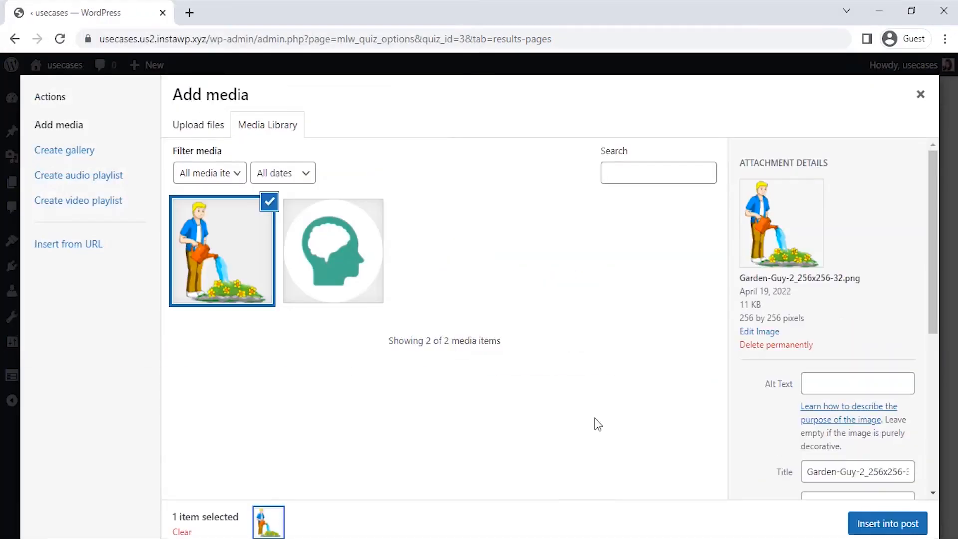
pyautogui.click(884, 522)
pyautogui.click(180, 514)
# Delete the leftover template variables below the image in the results message and save the results pages
pyautogui.moveTo(903, 484); pyautogui.dragTo(904, 491)
pyautogui.click(721, 495)
pyautogui.press('BackSpace')
pyautogui.press('BackSpace')
pyautogui.press('BackSpace')
pyautogui.press('BackSpace')
pyautogui.press('BackSpace')
pyautogui.press('BackSpace')
pyautogui.press('BackSpace')
pyautogui.press('BackSpace')
pyautogui.press('BackSpace')
pyautogui.press('BackSpace')
pyautogui.press('BackSpace')
pyautogui.press('BackSpace')
pyautogui.press('BackSpace')
pyautogui.press('BackSpace')
pyautogui.press('BackSpace')
pyautogui.press('BackSpace')
pyautogui.press('BackSpace')
pyautogui.press('BackSpace')
pyautogui.press('BackSpace')
pyautogui.press('BackSpace')
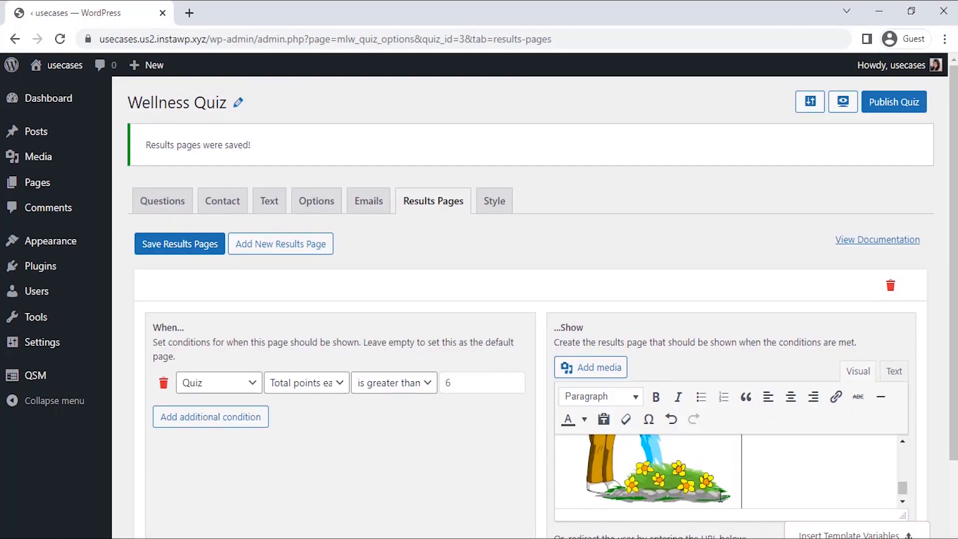
pyautogui.click(221, 240)
pyautogui.click(207, 243)
# Preview the quiz, fill in the participant's name and the date 04/19/2022, and proceed to the first question
pyautogui.click(843, 103)
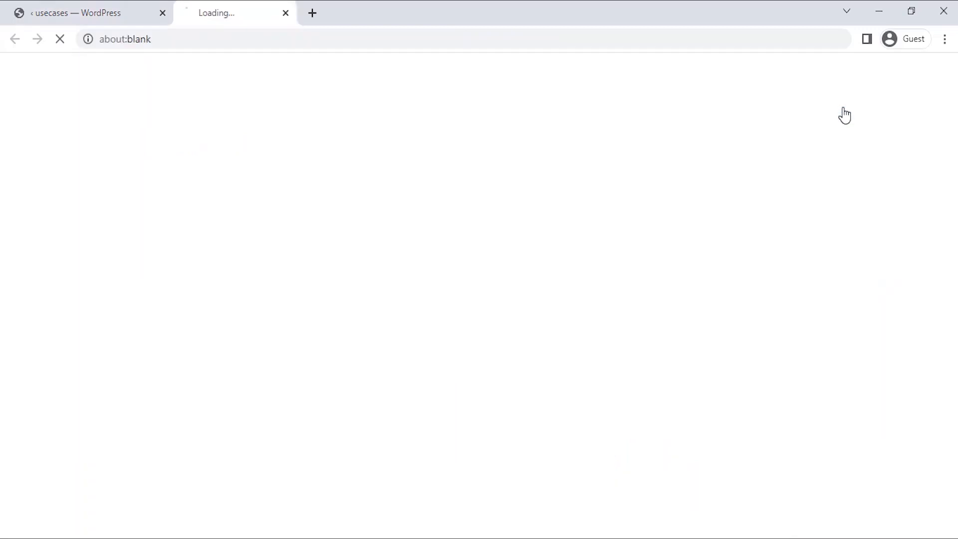
pyautogui.click(458, 382)
pyautogui.write('Alex')
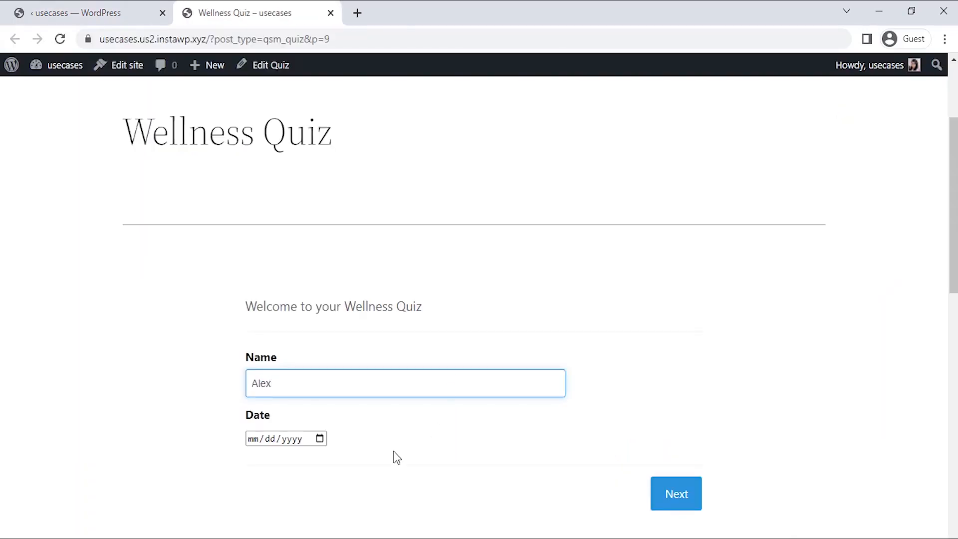
pyautogui.click(321, 439)
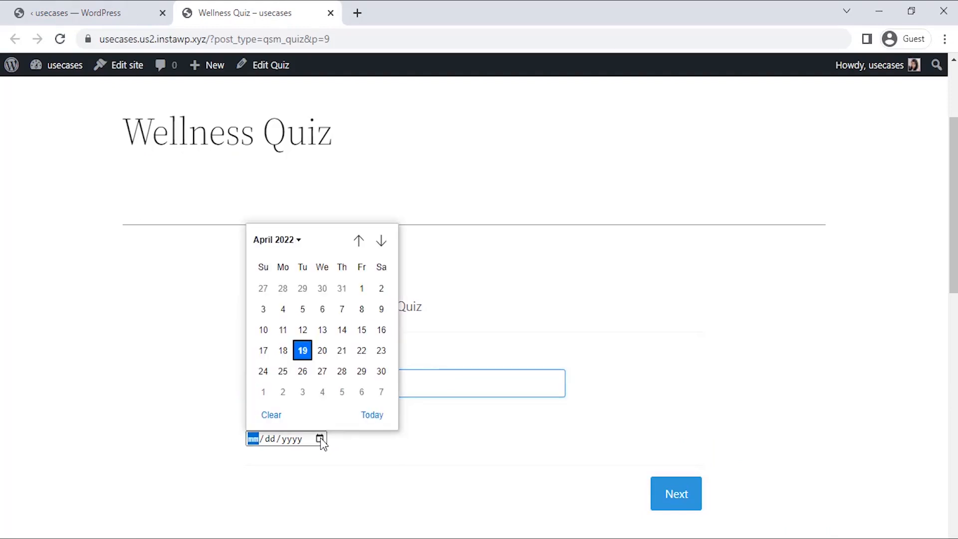
pyautogui.click(306, 351)
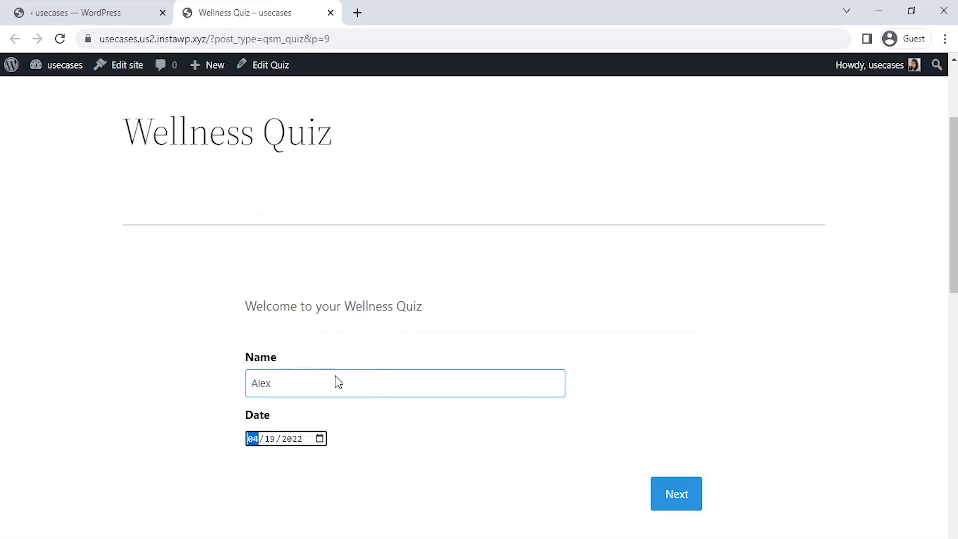
pyautogui.click(674, 491)
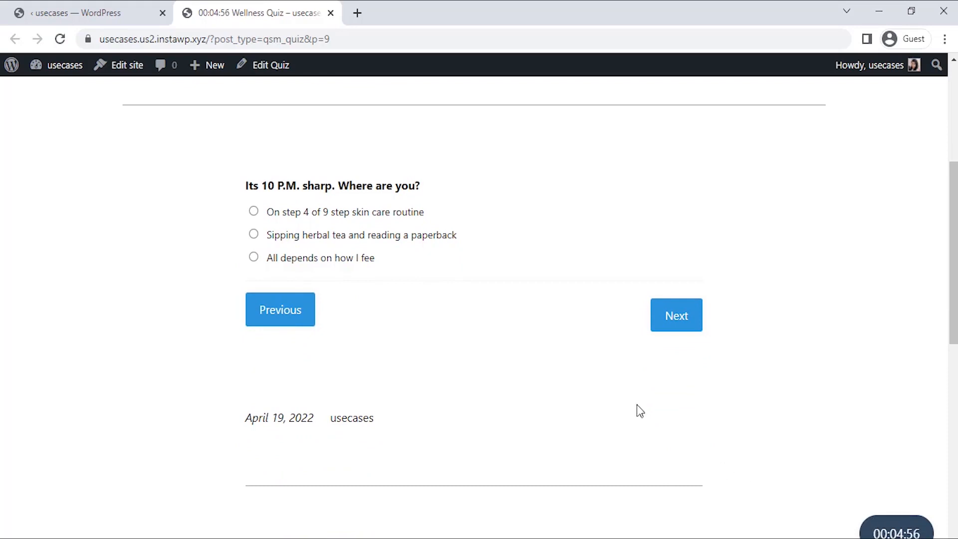
# Answer "Sipping herbal tea and reading a paperback", the second question's third option and "Herbs and face serum", and submit the quiz
pyautogui.click(300, 230)
pyautogui.click(663, 325)
pyautogui.click(333, 258)
pyautogui.click(676, 317)
pyautogui.click(253, 211)
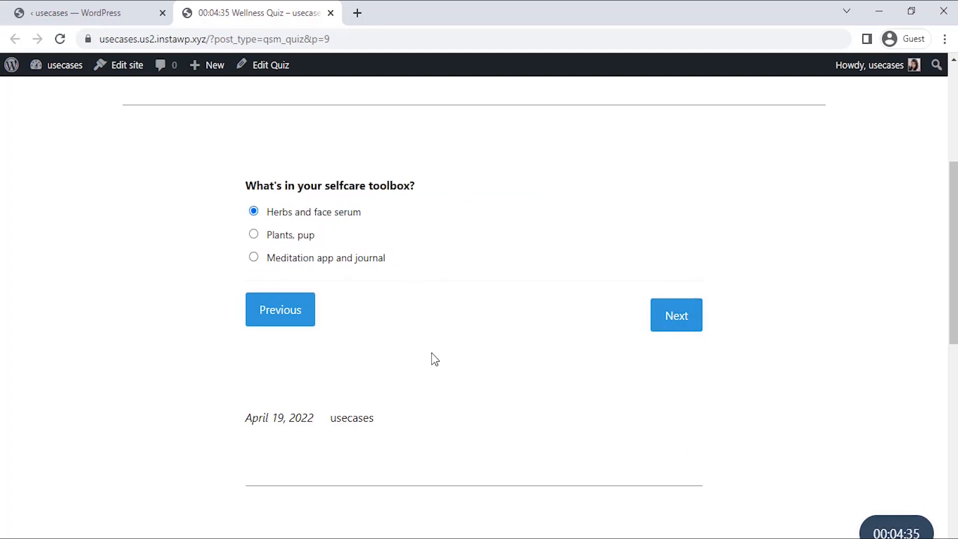
pyautogui.click(676, 315)
pyautogui.click(663, 316)
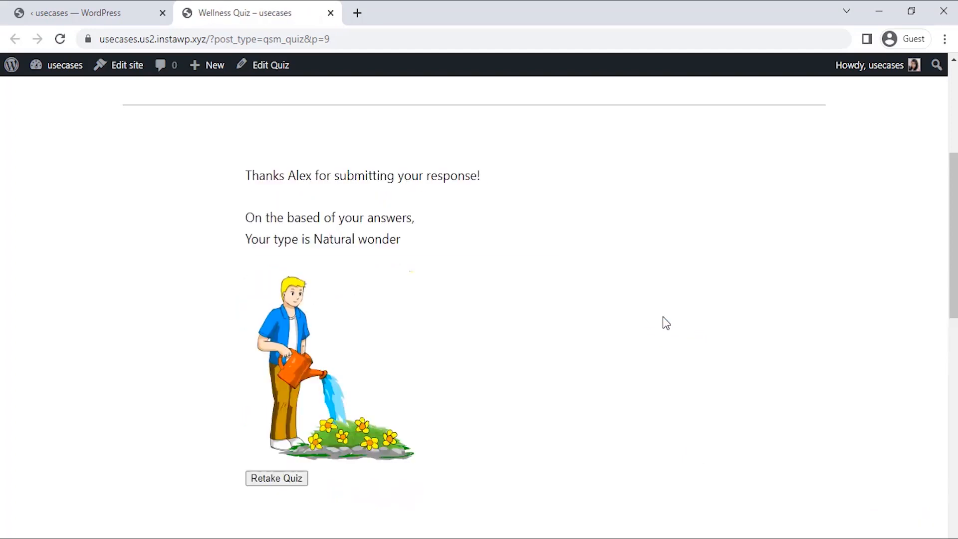